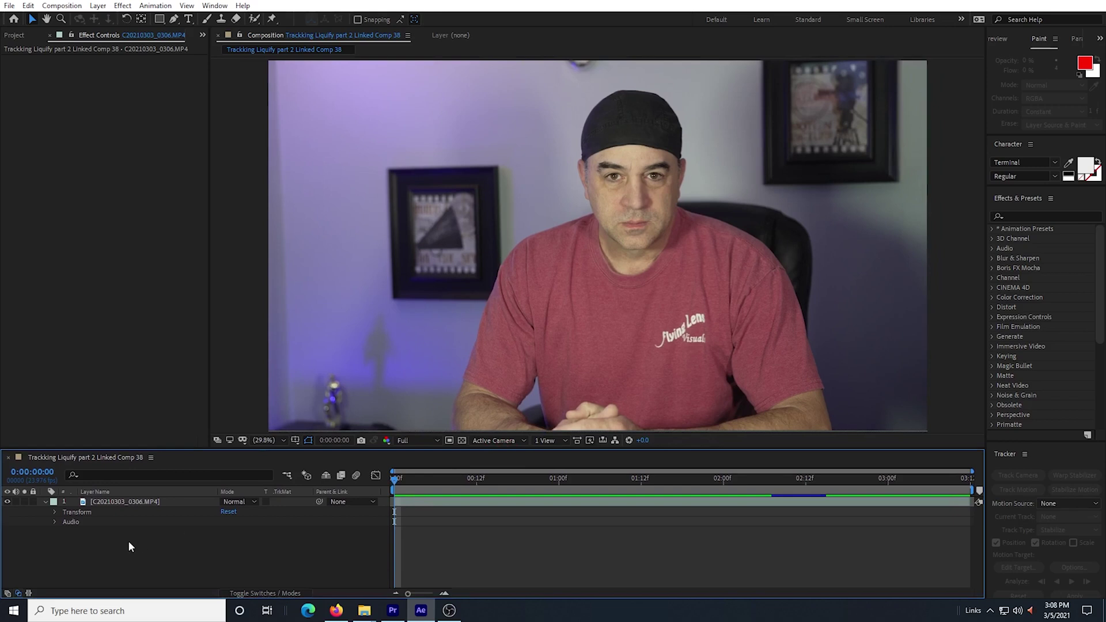
Step: Rename the footage layer to 'Main Footage'
{"action": "right_click", "coordinate": [107, 495]}
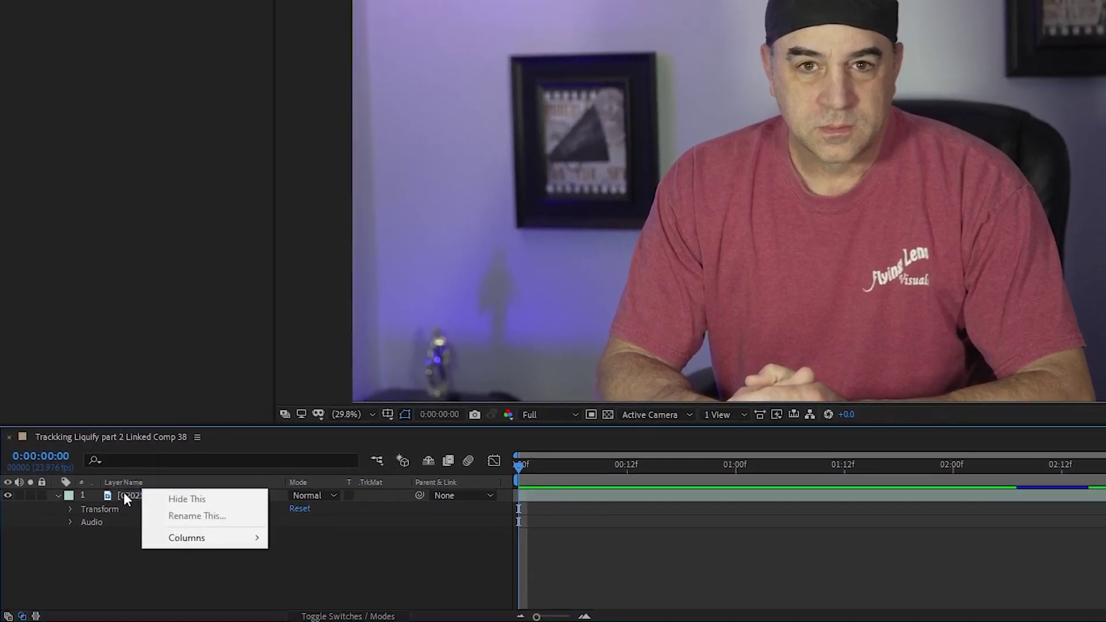
{"action": "right_click", "coordinate": [117, 502]}
{"action": "left_click", "coordinate": [170, 465]}
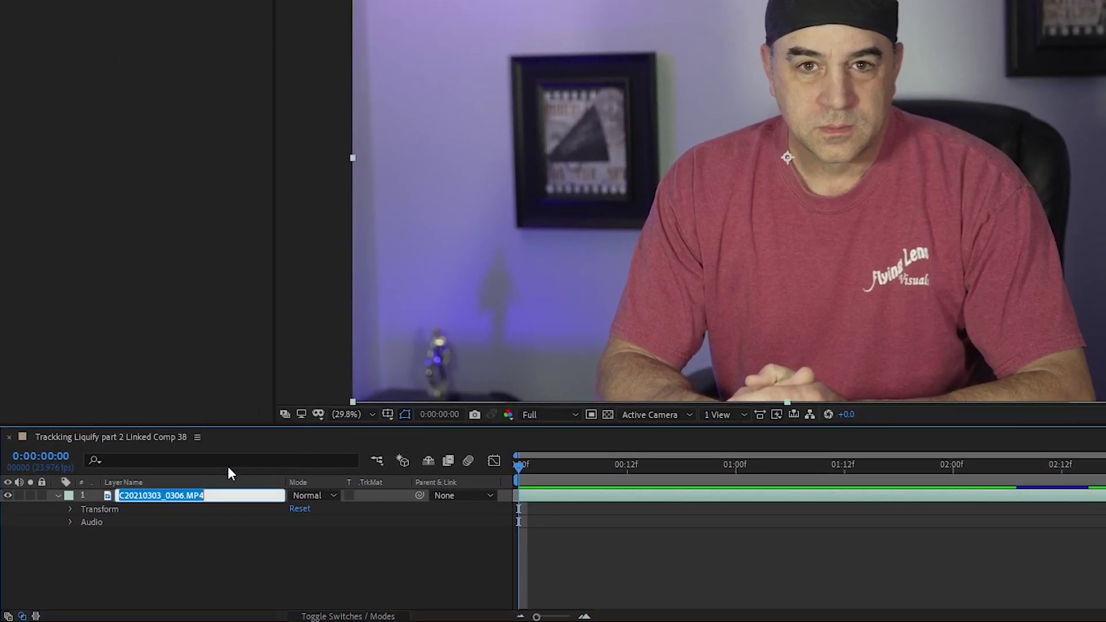
{"action": "type", "text": "Main Footage"}
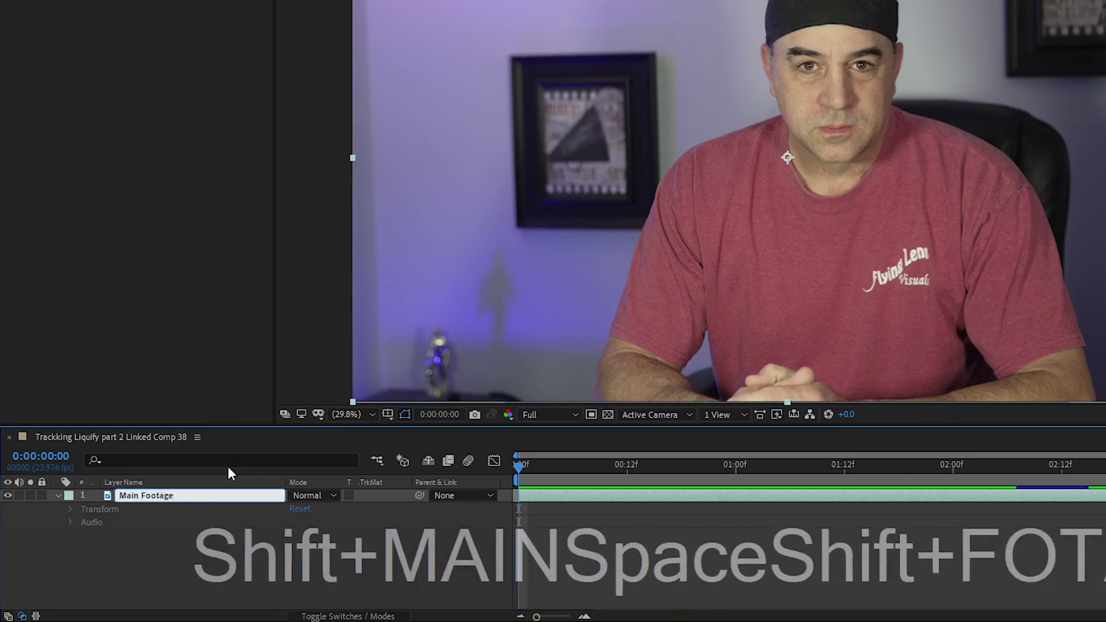
{"action": "key", "text": "Return"}
Step: Rename the composition to 'Main Comp' in Composition Settings
{"action": "right_click", "coordinate": [84, 432]}
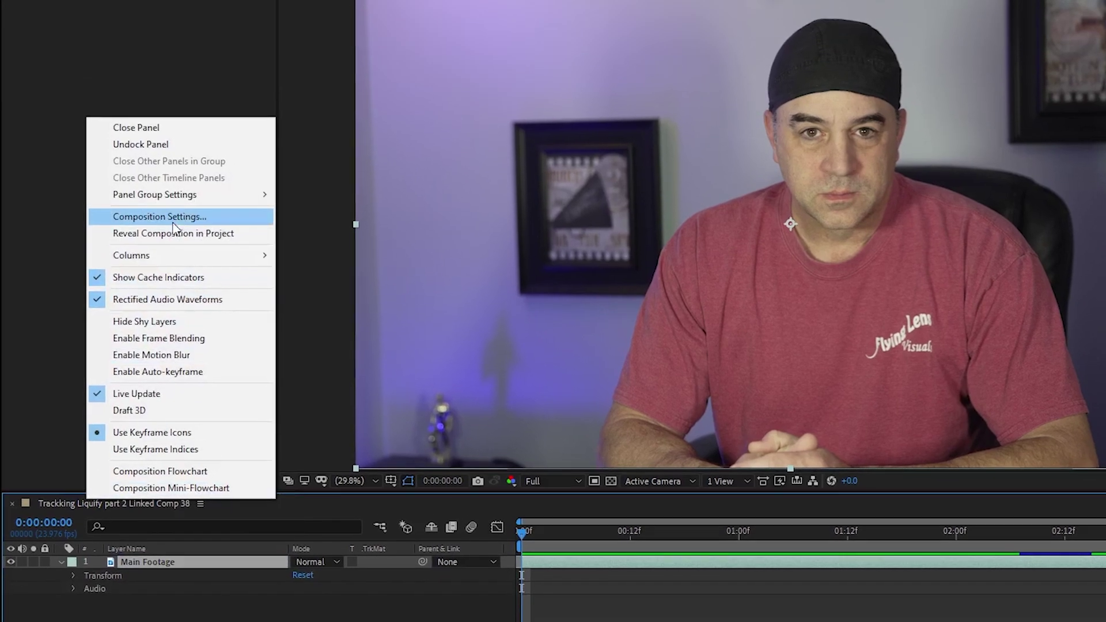
{"action": "left_click", "coordinate": [176, 151]}
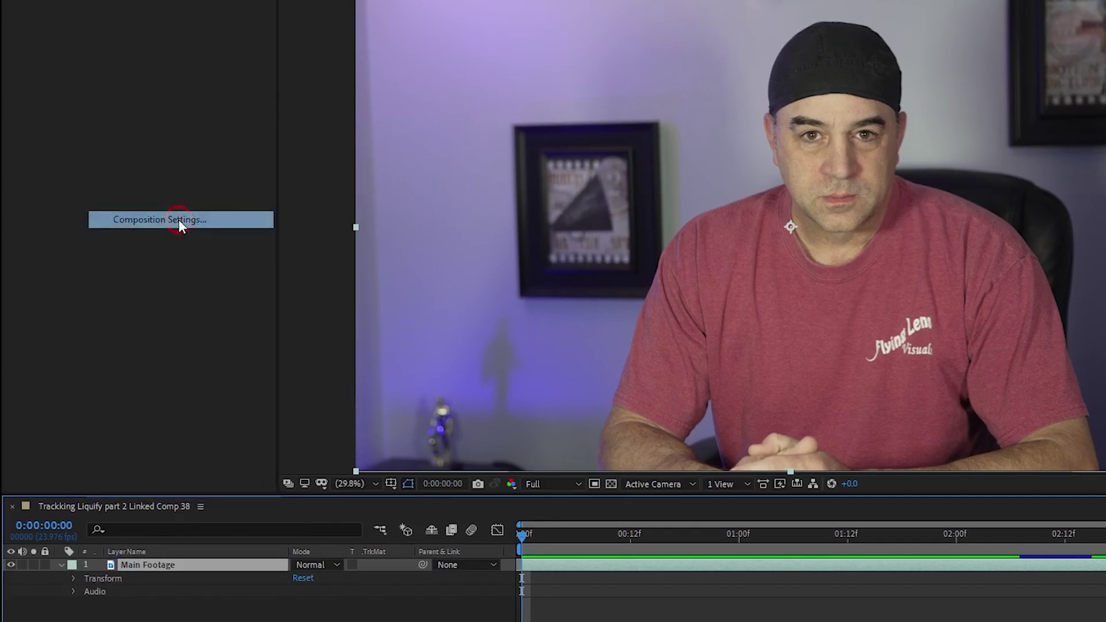
{"action": "type", "text": "Mai"}
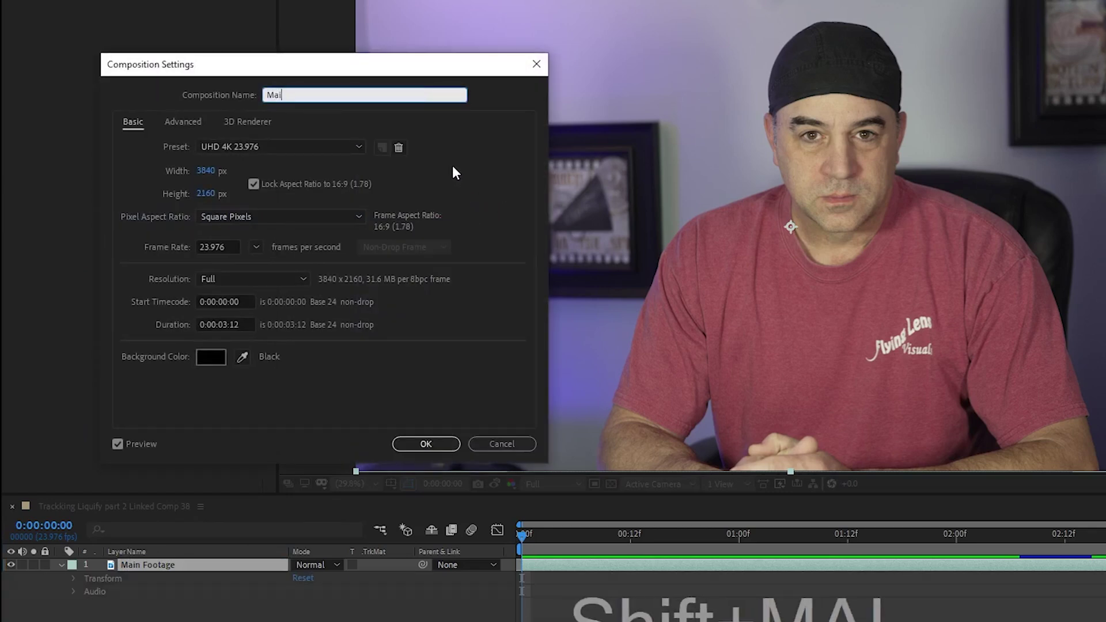
{"action": "type", "text": "n Comp"}
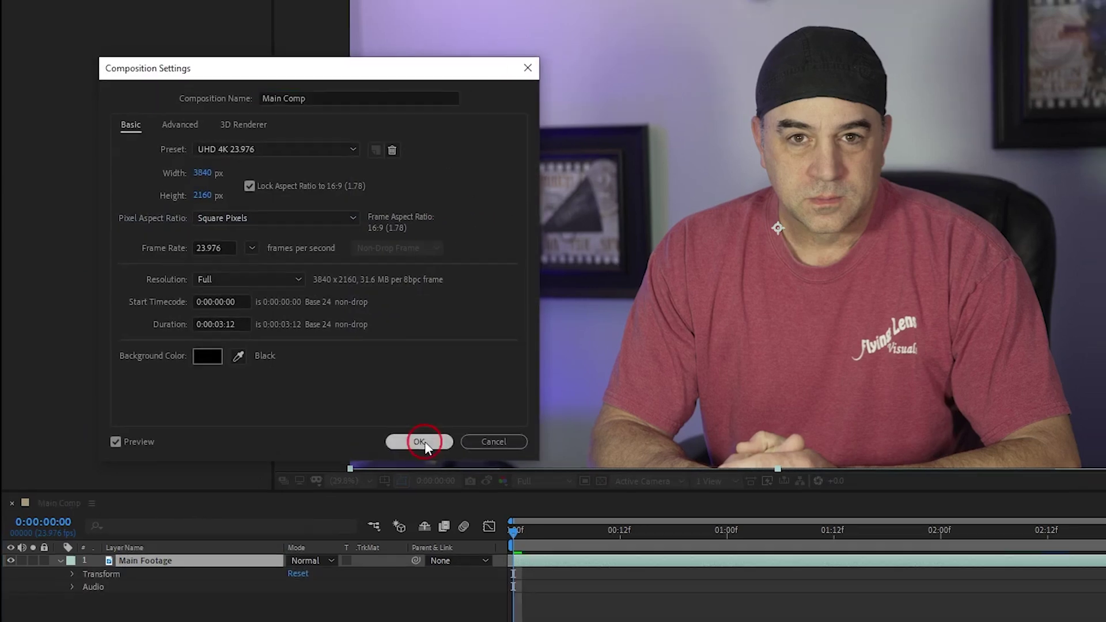
{"action": "left_click", "coordinate": [426, 444]}
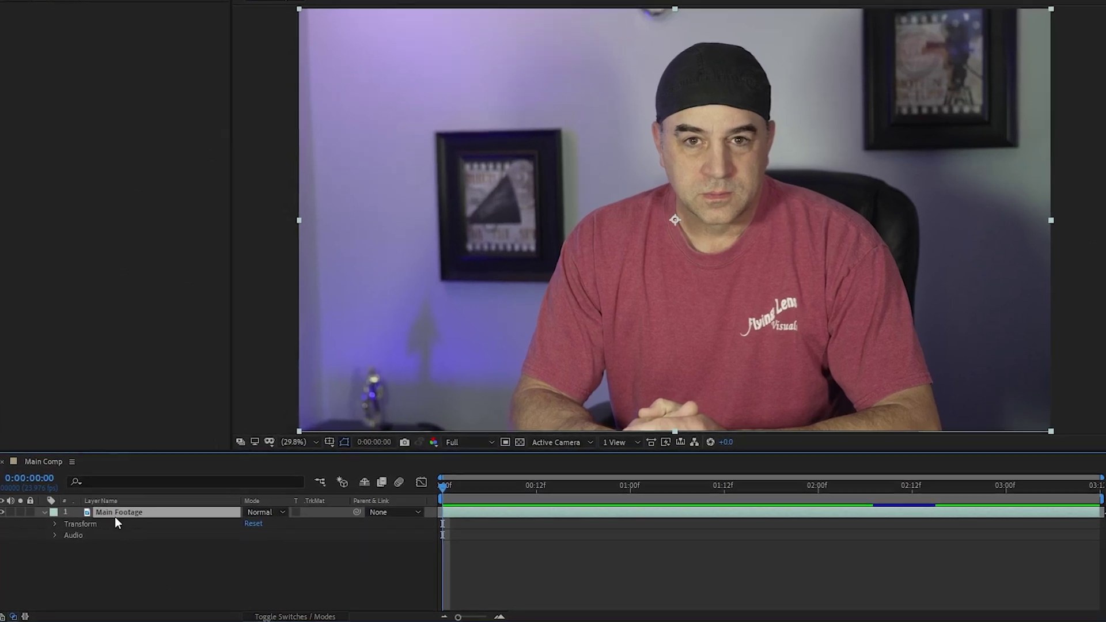
Step: Start Track Motion on Main Footage with the Stabilize track type
{"action": "right_click", "coordinate": [109, 504]}
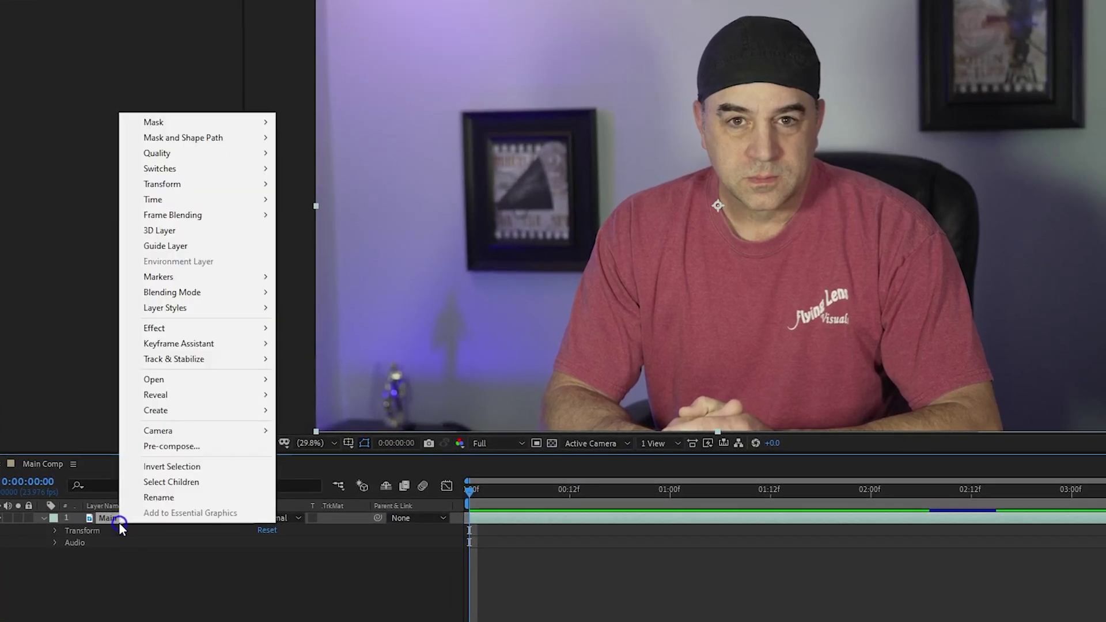
{"action": "left_click", "coordinate": [168, 359]}
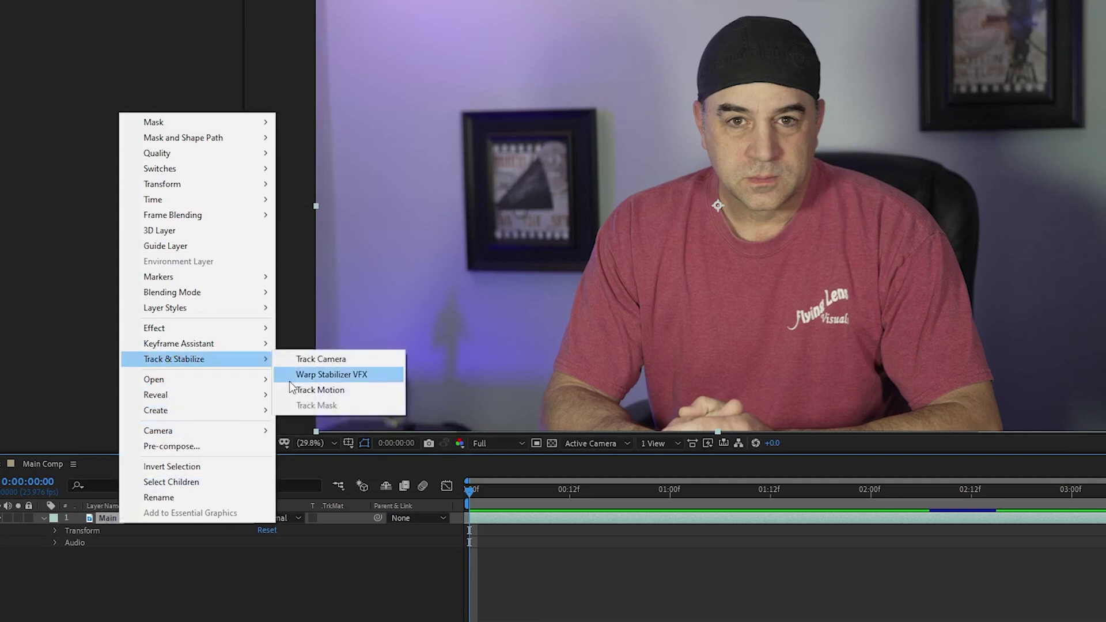
{"action": "left_click", "coordinate": [311, 392]}
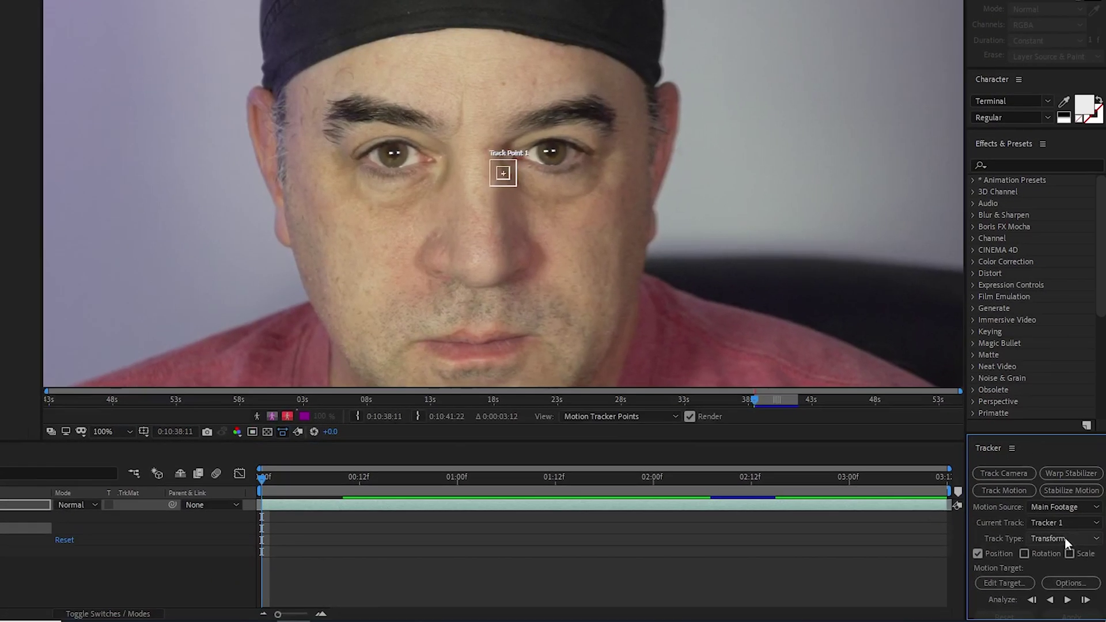
{"action": "left_click", "coordinate": [1066, 538]}
{"action": "left_click", "coordinate": [1046, 461]}
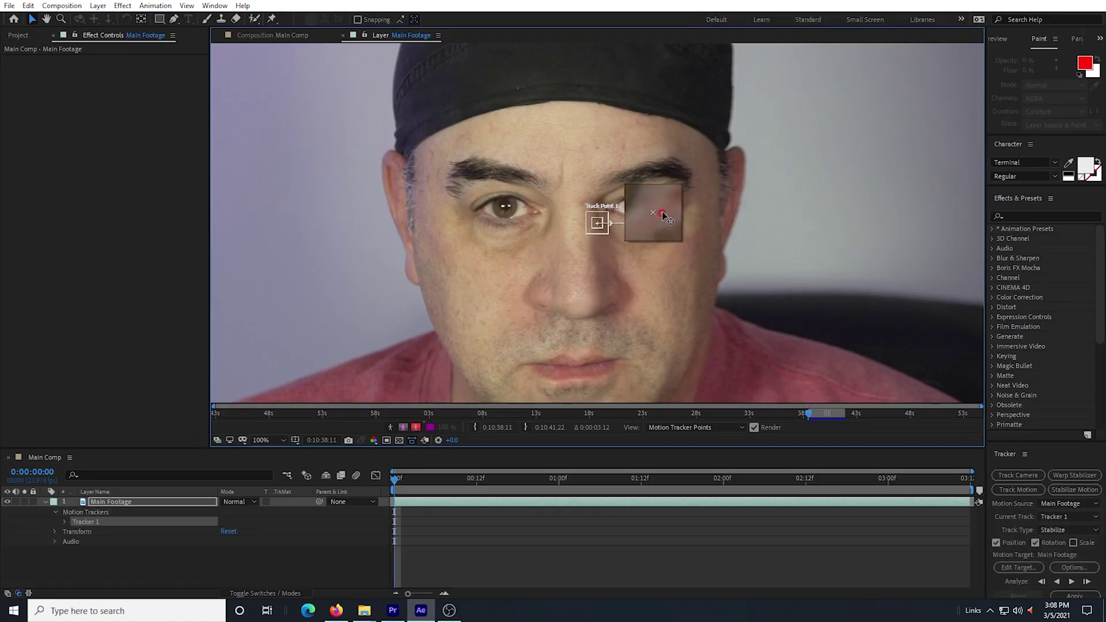
Step: Place Track Point 2 on the right eye and Track Point 1 on the left eye
{"action": "left_click_drag", "start_coordinate": [680, 210], "coordinate": [683, 214]}
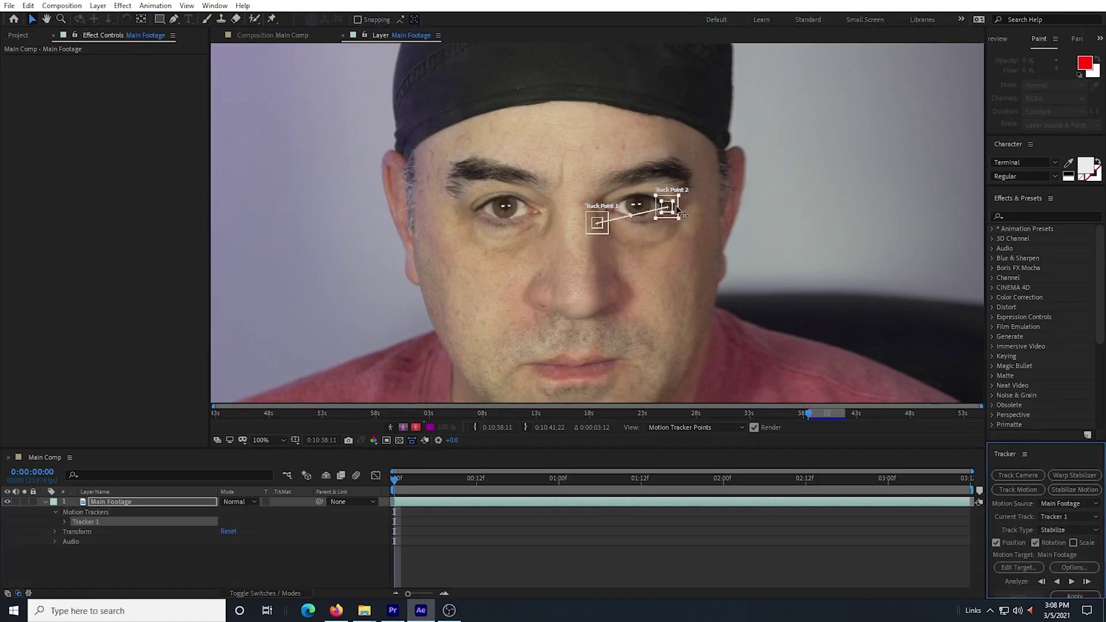
{"action": "left_click_drag", "start_coordinate": [609, 230], "coordinate": [480, 223]}
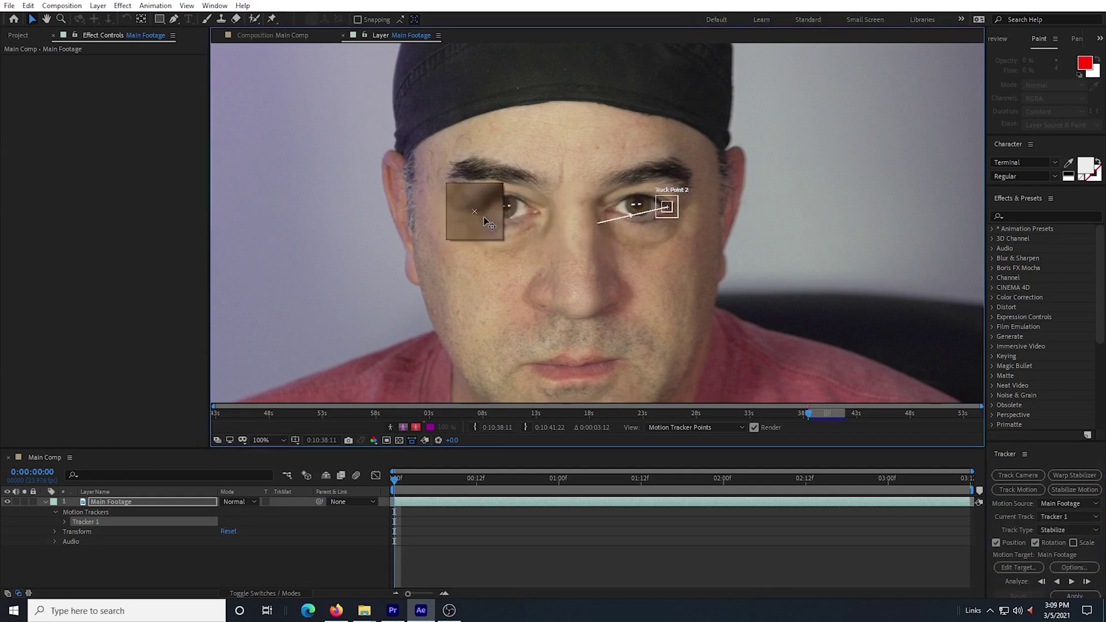
{"action": "left_click_drag", "start_coordinate": [485, 221], "coordinate": [487, 223]}
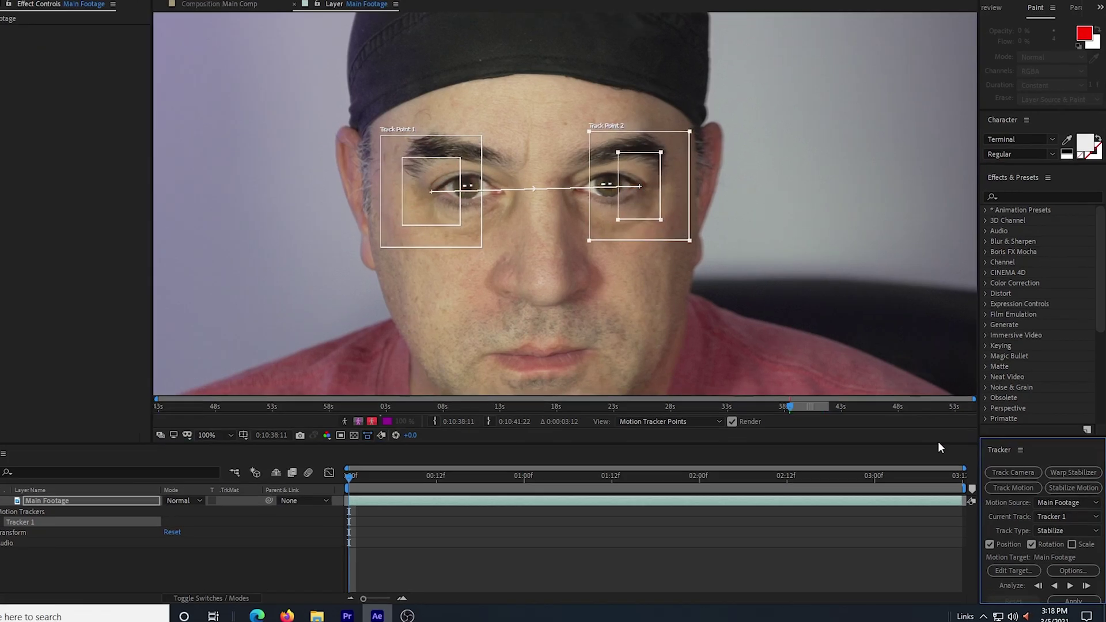
Step: Analyze the eye track forward, apply it to Main Footage in X and Y, and preview
{"action": "left_click", "coordinate": [1071, 582]}
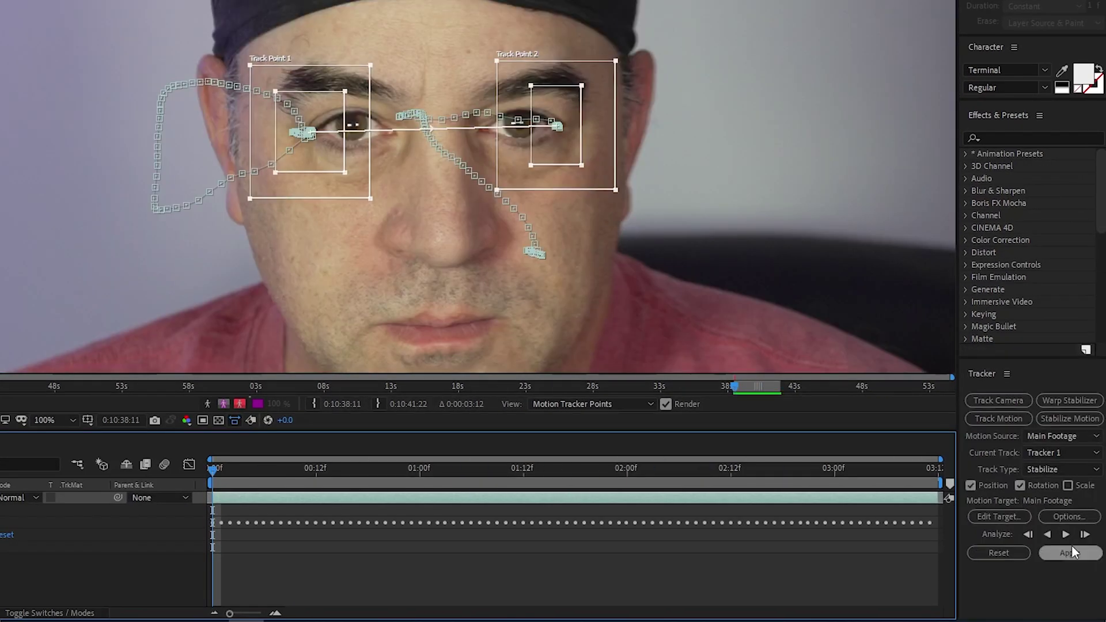
{"action": "left_click", "coordinate": [1070, 552]}
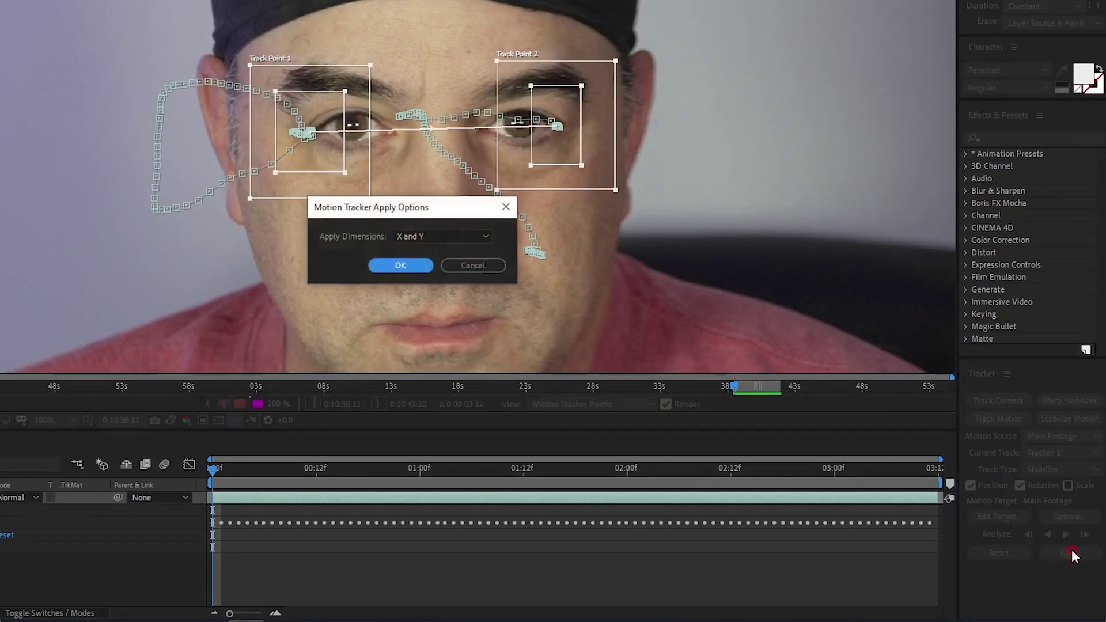
{"action": "left_click", "coordinate": [431, 262]}
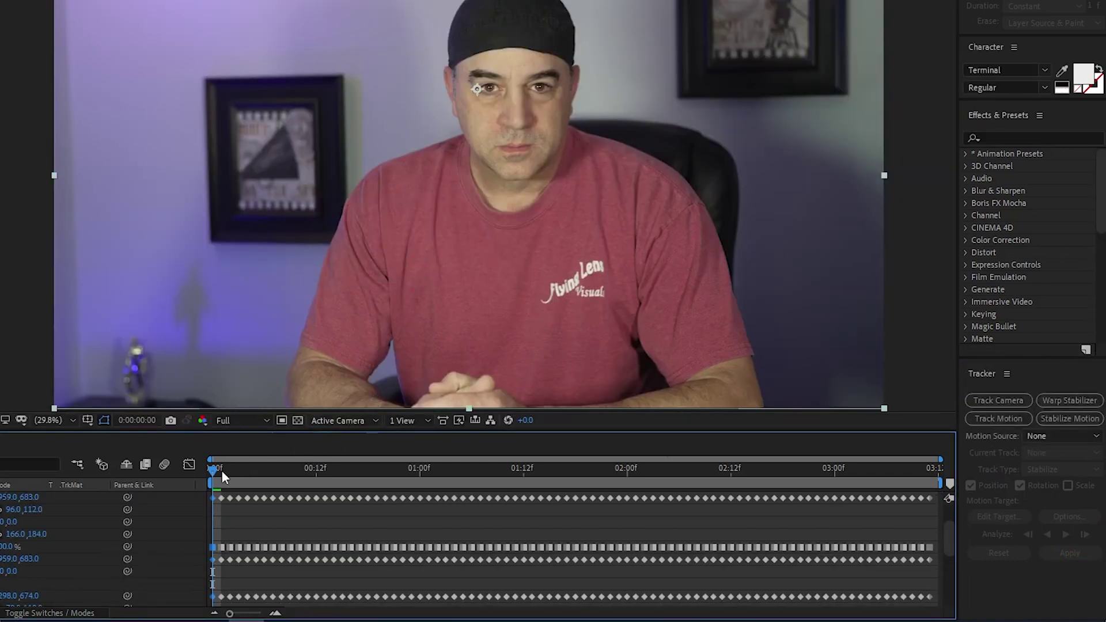
{"action": "key", "text": "space"}
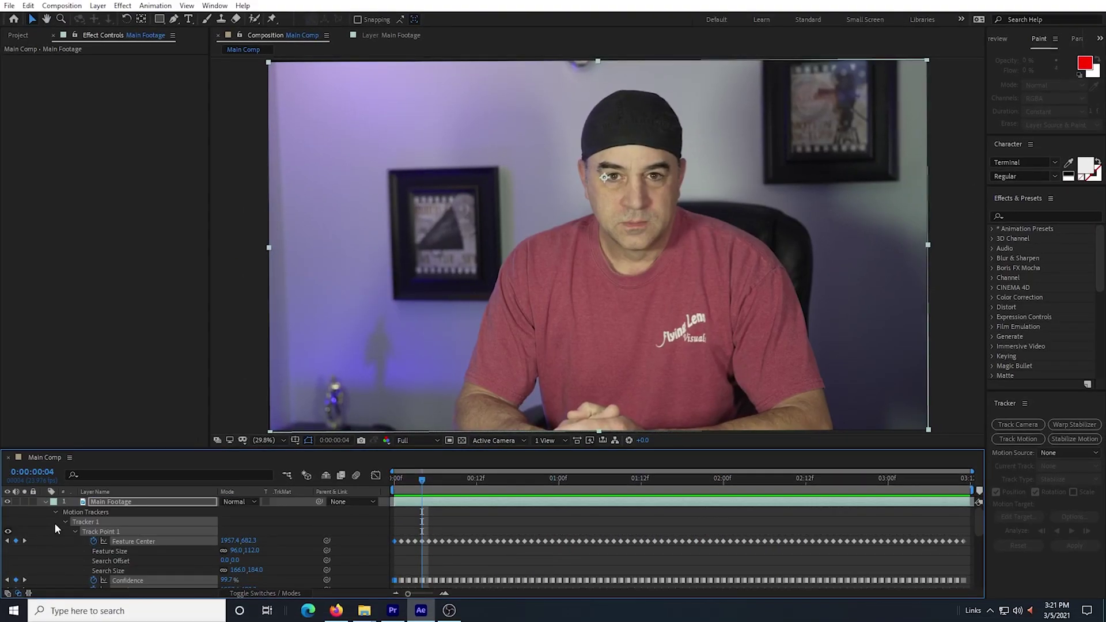
Step: Collapse the layer's tracker and transform properties and pre-compose Main Footage
{"action": "left_click", "coordinate": [55, 513]}
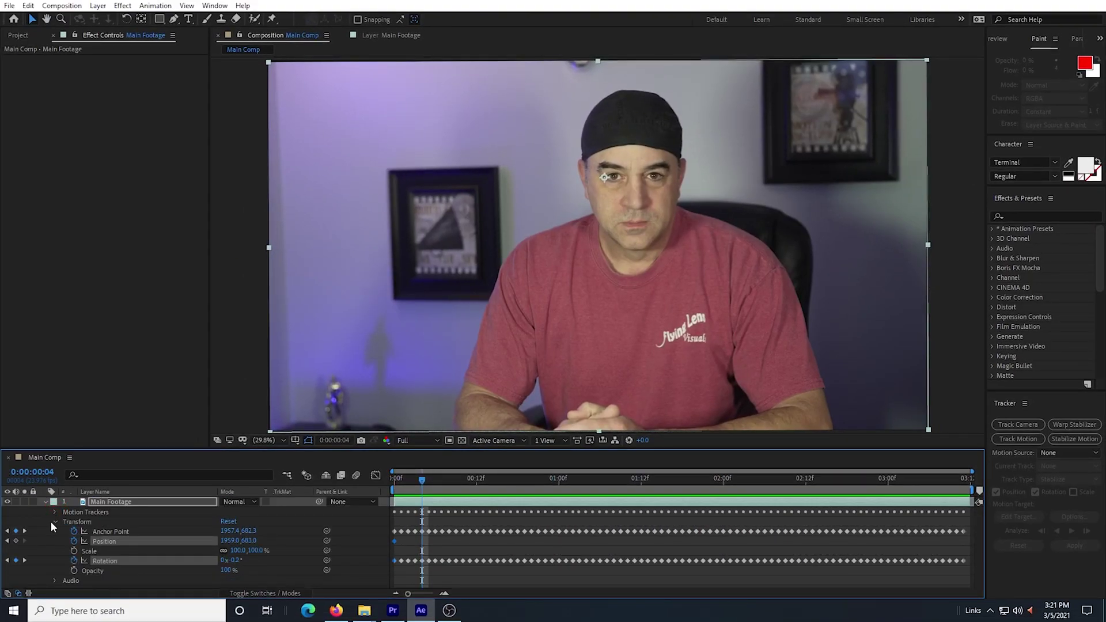
{"action": "left_click", "coordinate": [53, 522]}
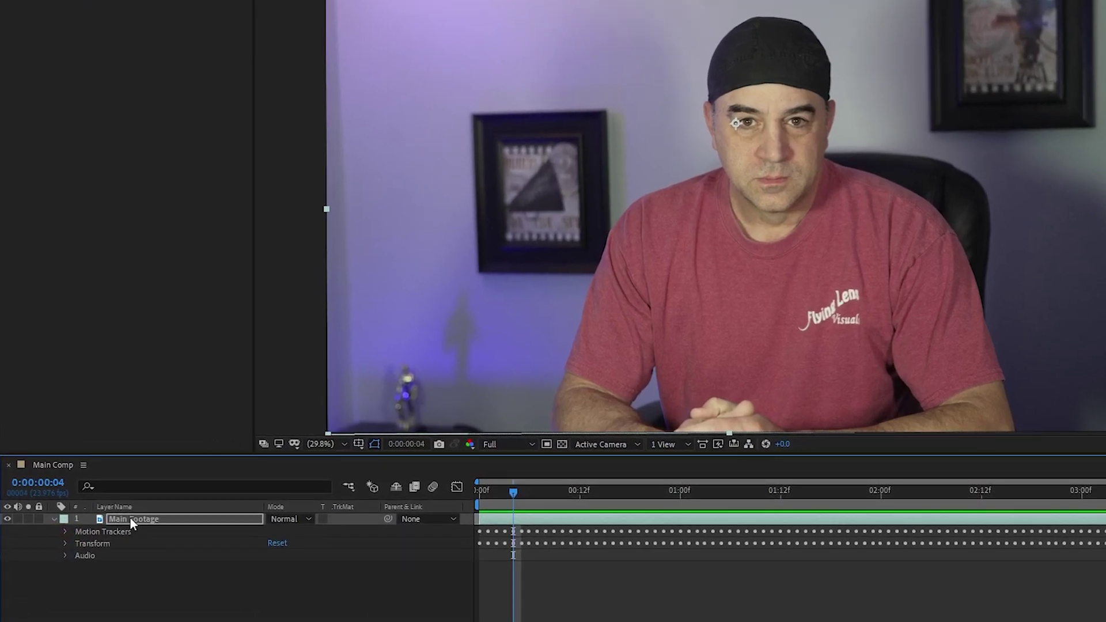
{"action": "right_click", "coordinate": [130, 517]}
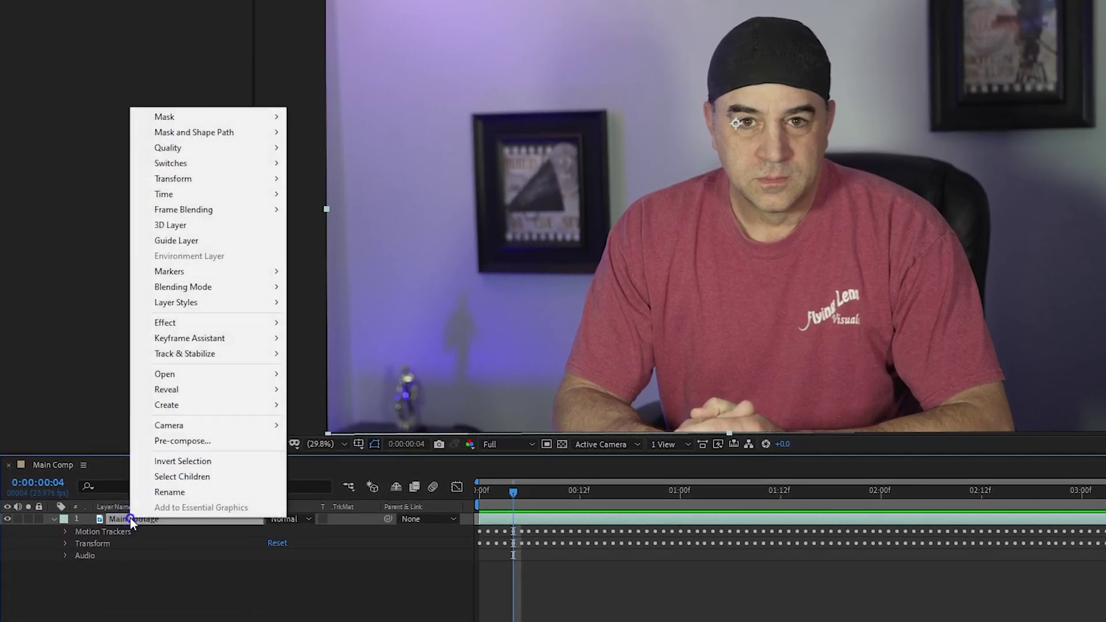
{"action": "left_click", "coordinate": [173, 440]}
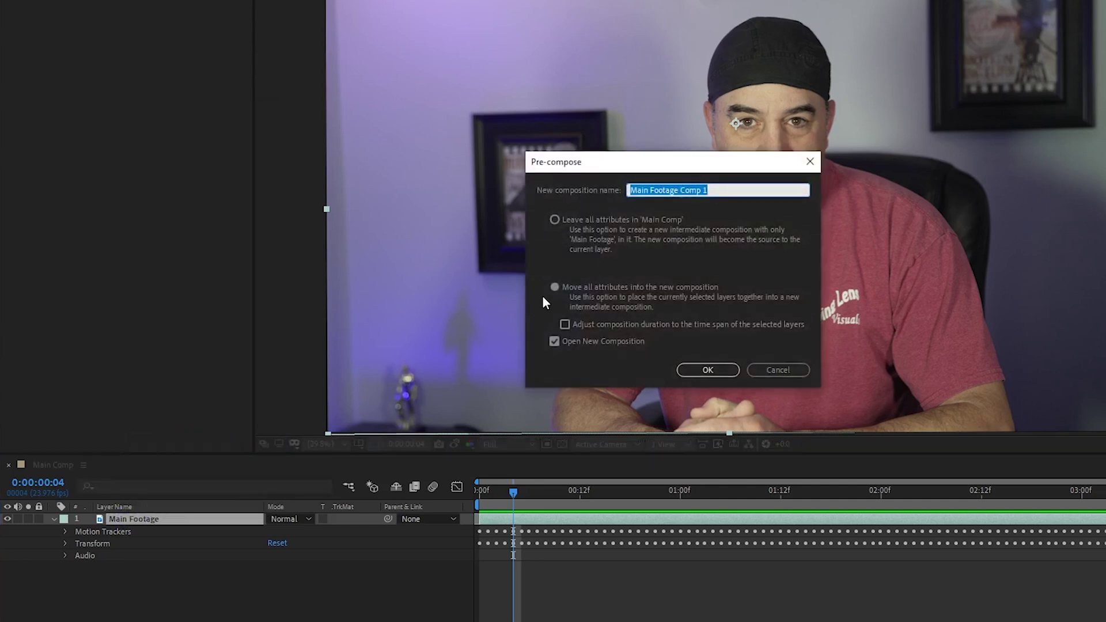
{"action": "left_click", "coordinate": [553, 342]}
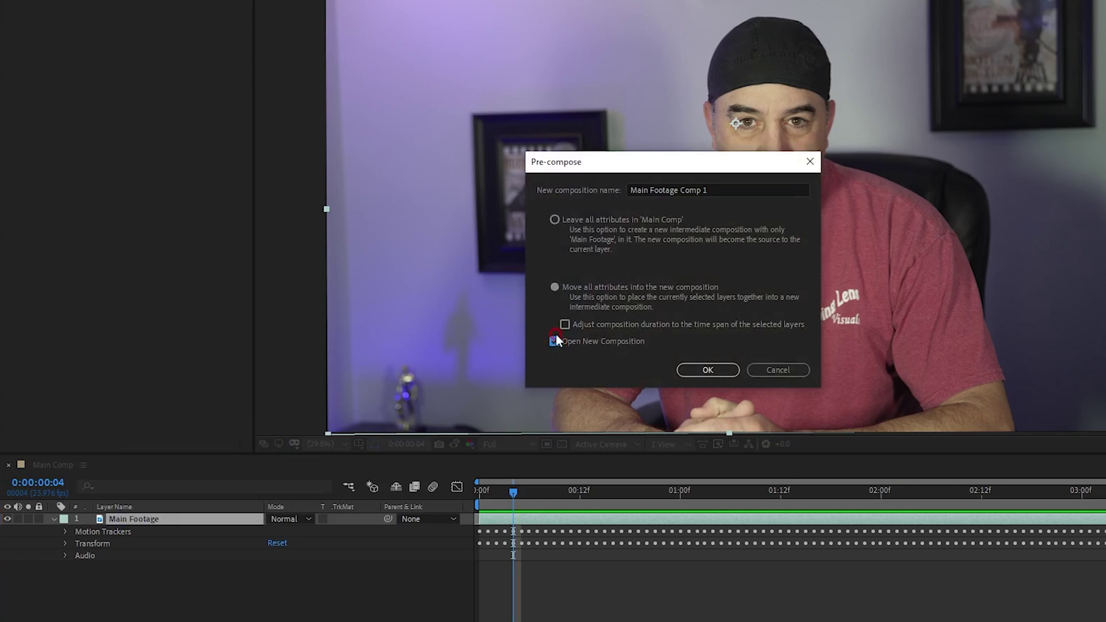
{"action": "left_click", "coordinate": [709, 370]}
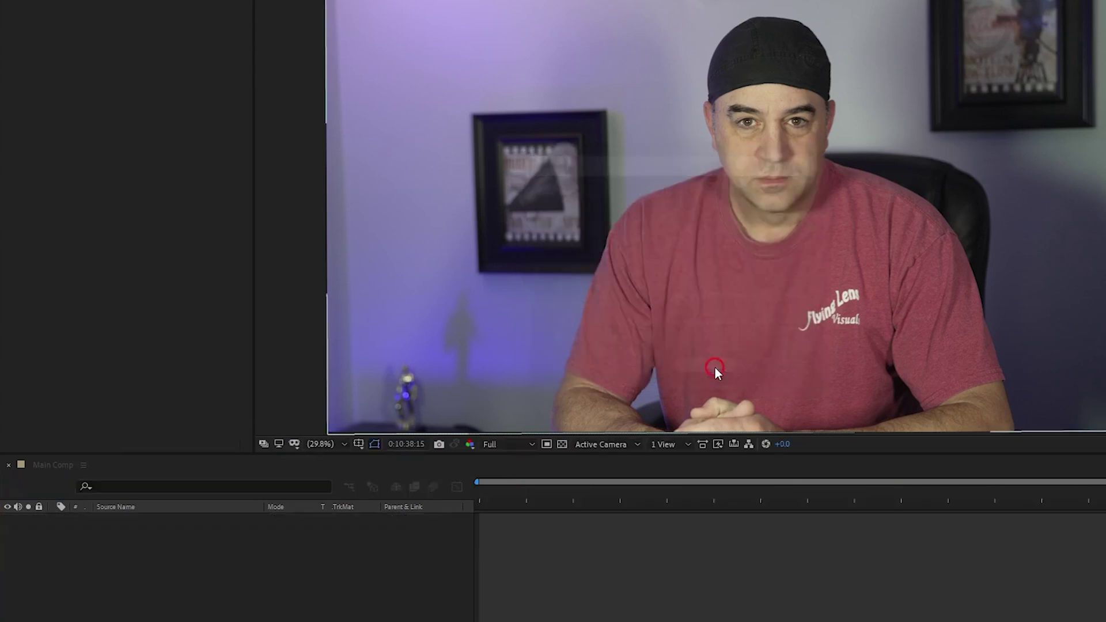
Step: Rename the new precomposition to 'Face Comp' and scrub the timeline to review it
{"action": "right_click", "coordinate": [152, 468]}
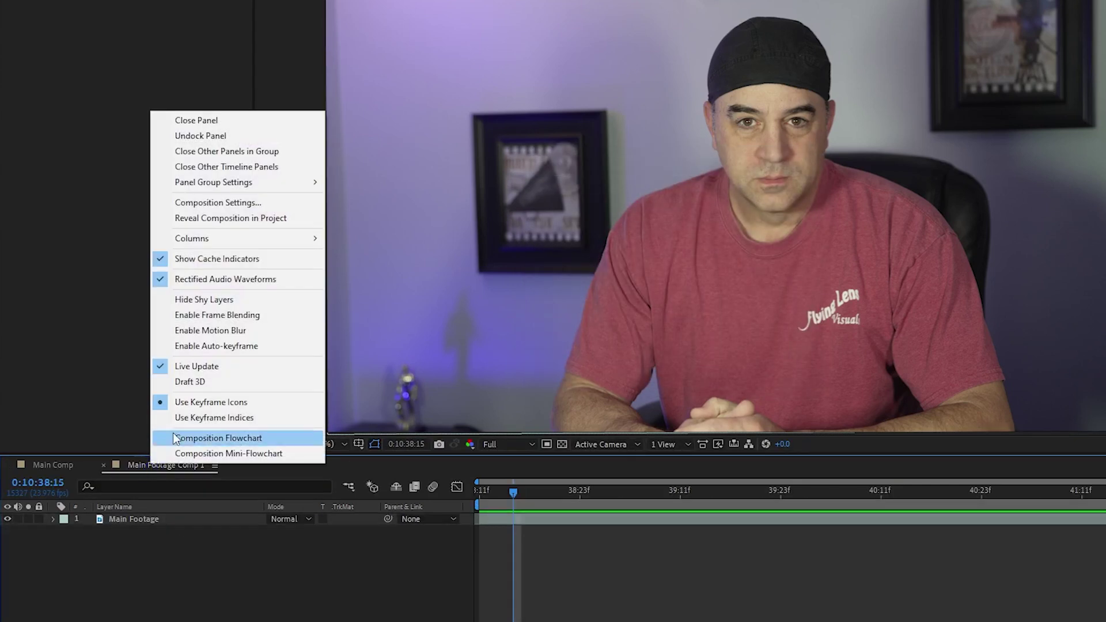
{"action": "left_click", "coordinate": [224, 200]}
{"action": "type", "text": "Face Comp"}
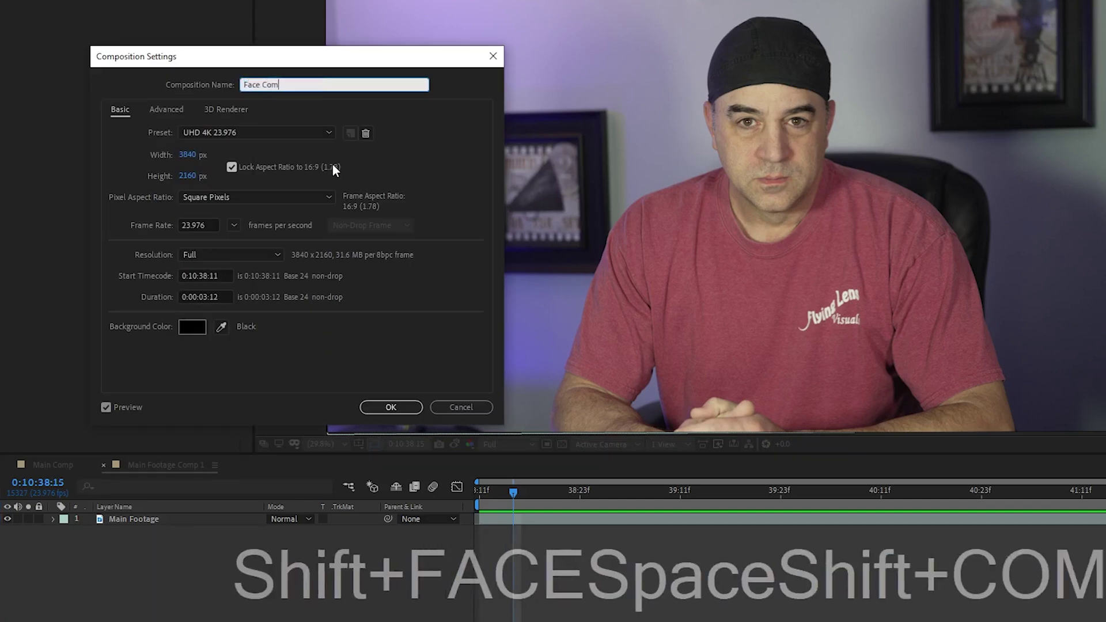
{"action": "left_click", "coordinate": [393, 407]}
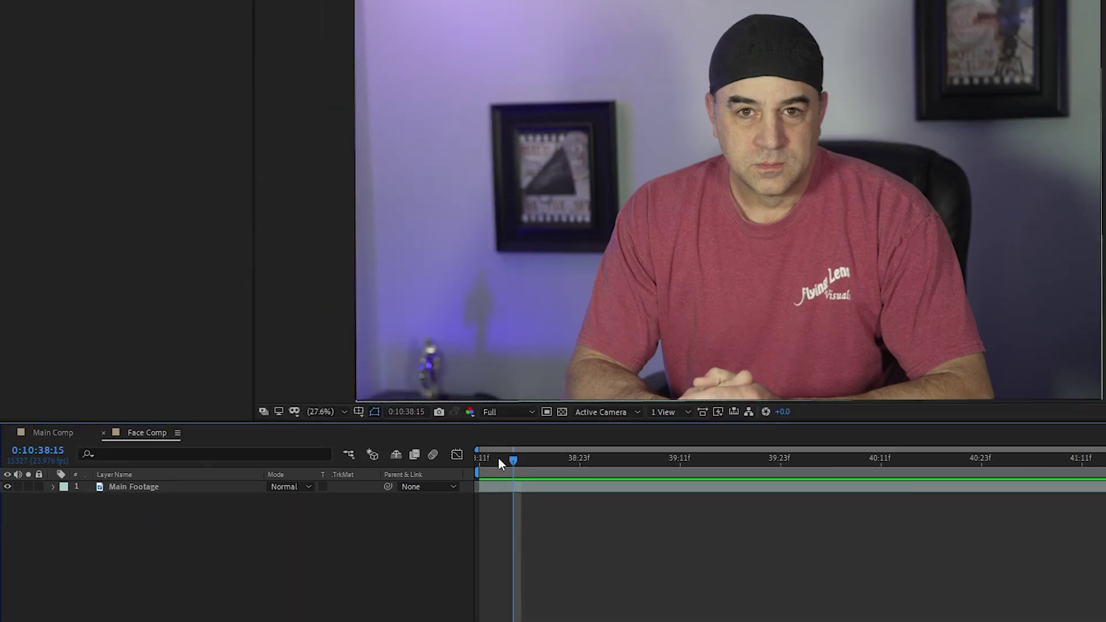
{"action": "left_click_drag", "start_coordinate": [499, 493], "coordinate": [582, 514]}
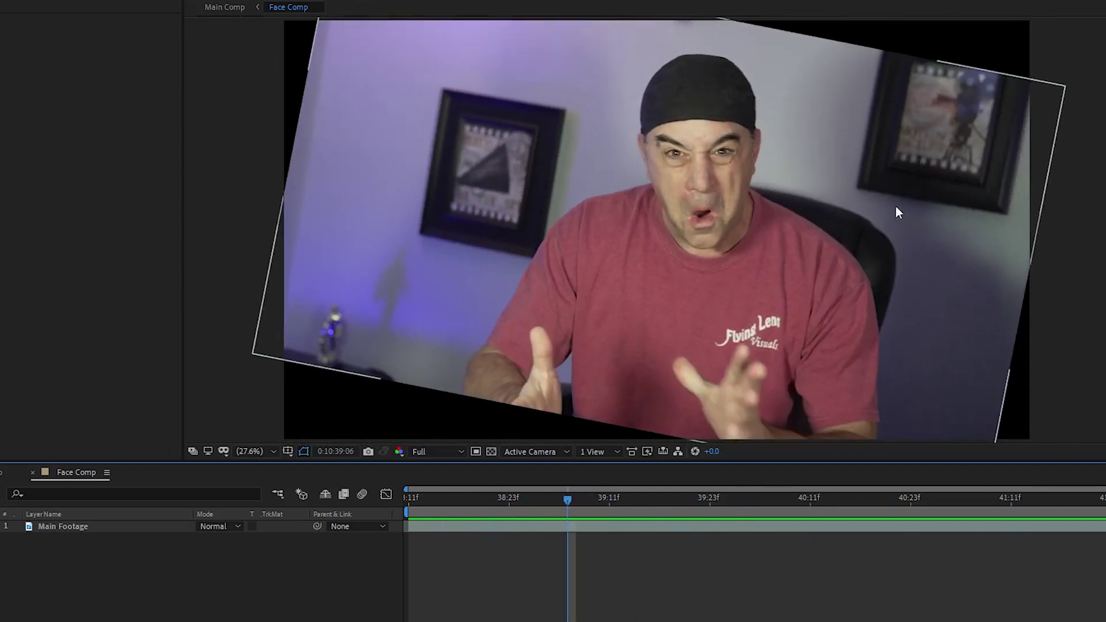
Step: Set Face Comp's width to 5000 px with the aspect ratio locked
{"action": "key", "text": "comma"}
{"action": "key", "text": "comma"}
{"action": "key", "text": "comma"}
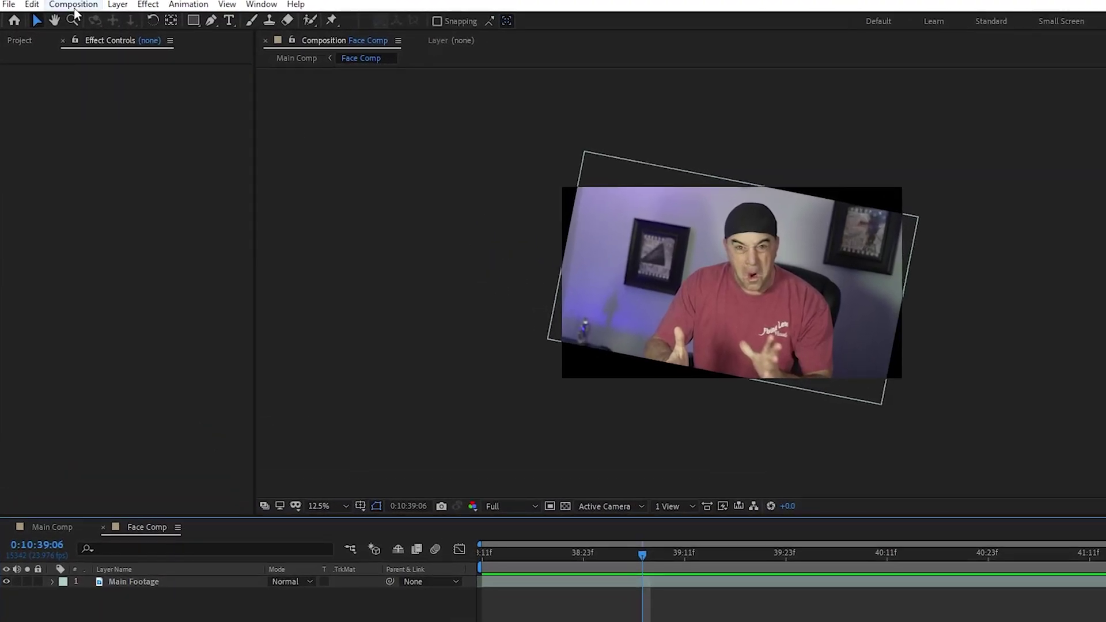
{"action": "left_click", "coordinate": [74, 5]}
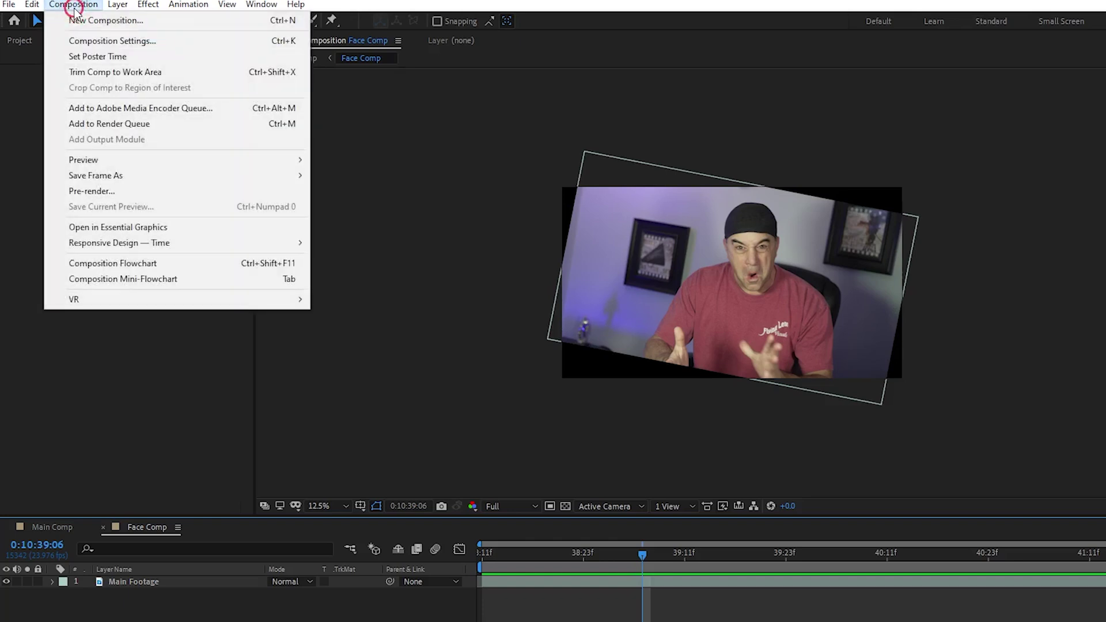
{"action": "left_click", "coordinate": [118, 40]}
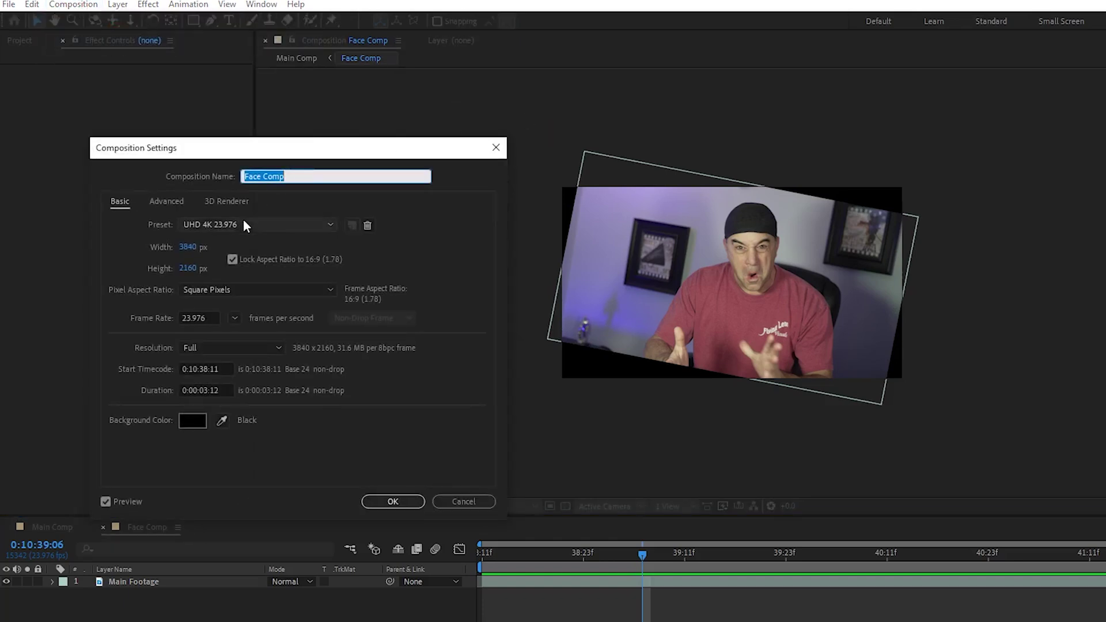
{"action": "left_click", "coordinate": [232, 259]}
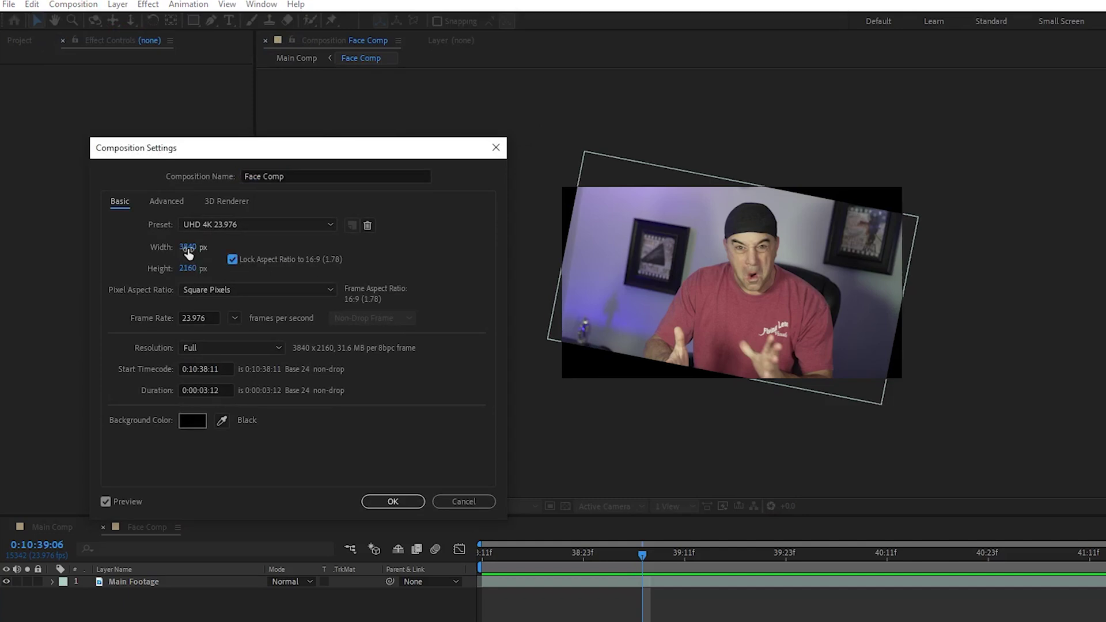
{"action": "type", "text": "5000"}
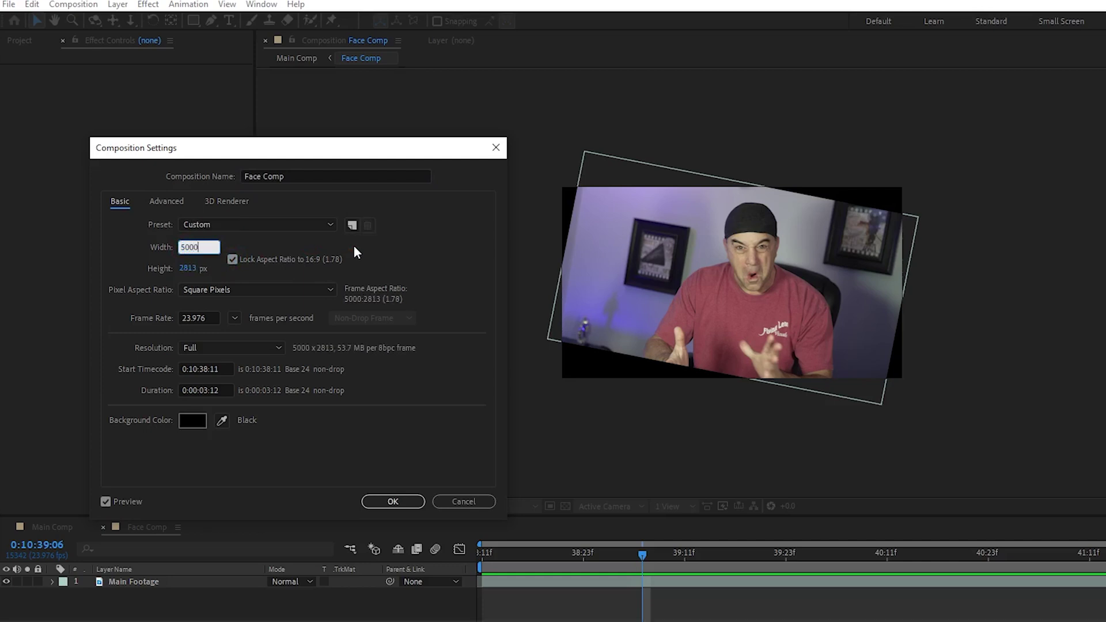
{"action": "key", "text": "Return"}
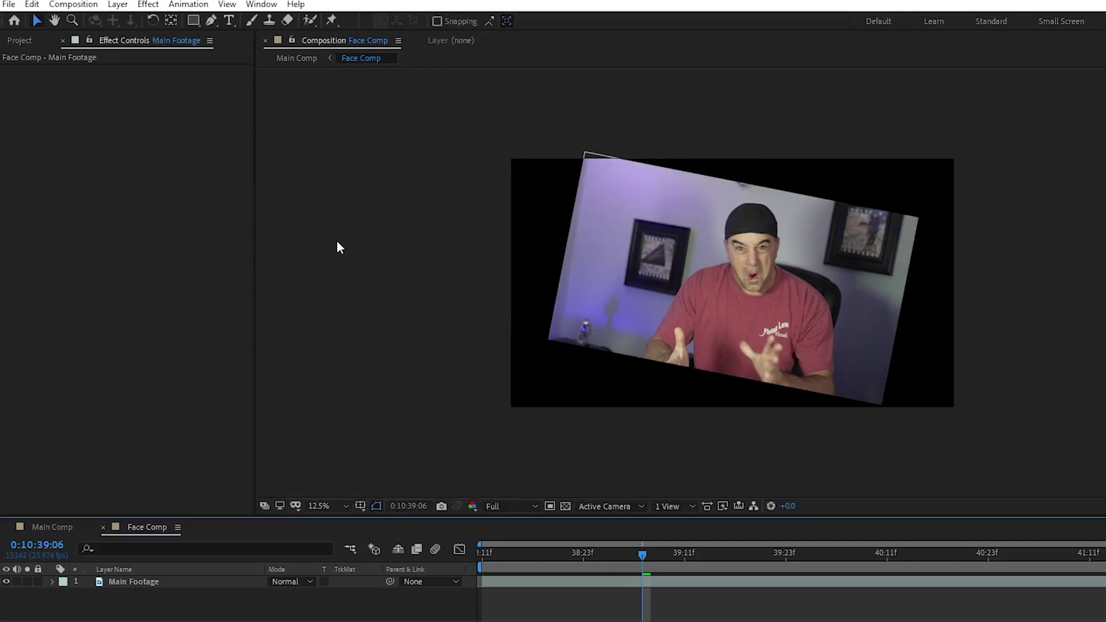
{"action": "left_click_drag", "start_coordinate": [640, 554], "coordinate": [971, 558]}
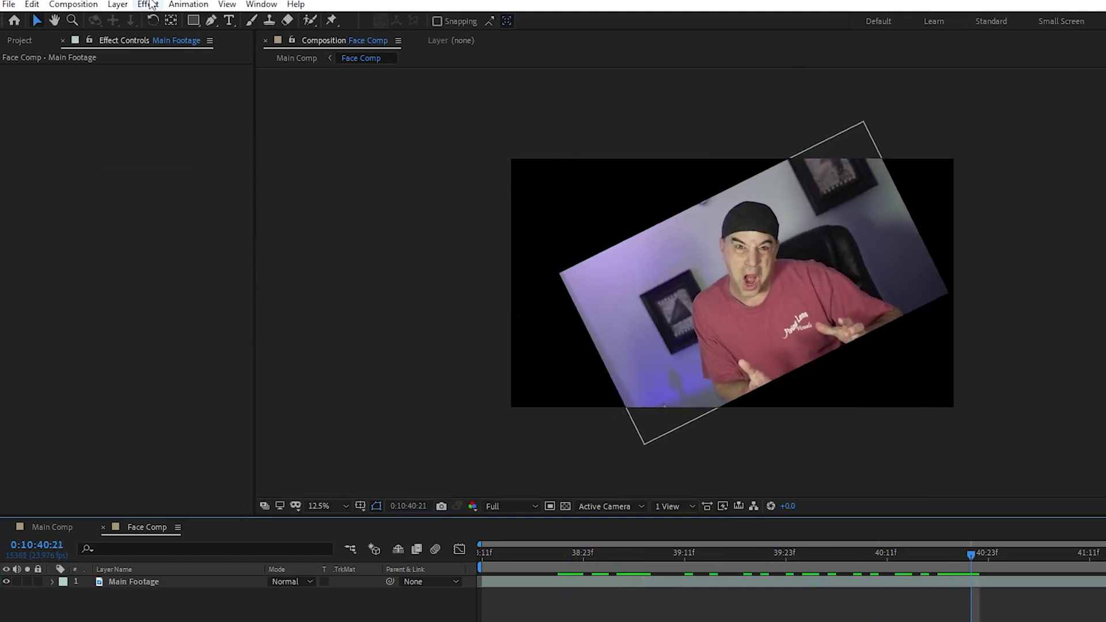
Step: Widen Face Comp further to 7500 px and scrub the clip to check the framing
{"action": "left_click", "coordinate": [73, 5]}
{"action": "left_click", "coordinate": [110, 40]}
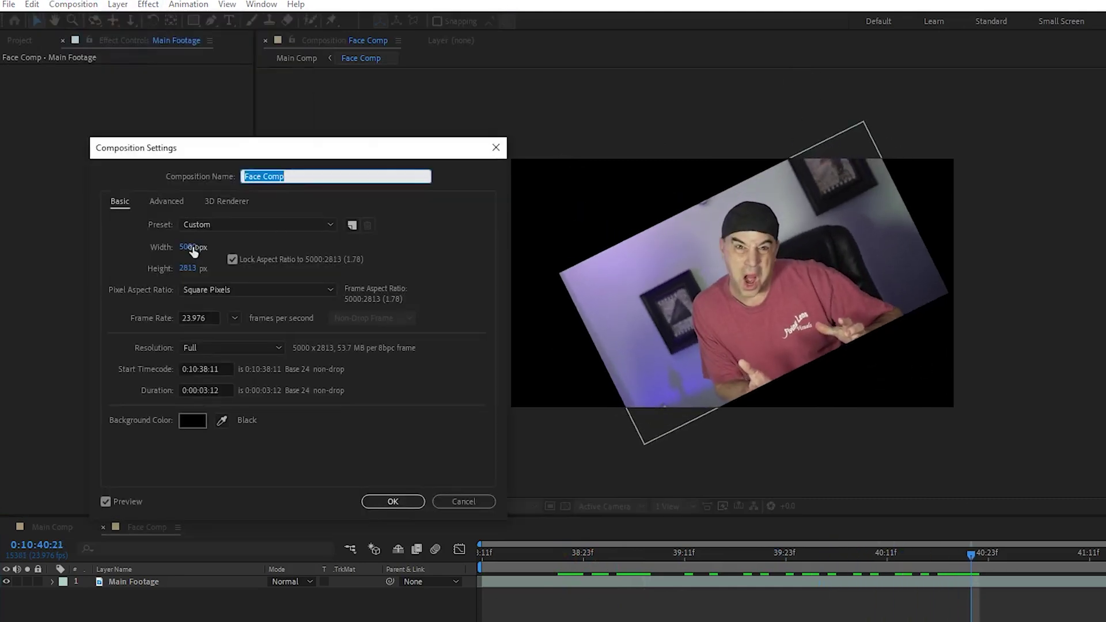
{"action": "type", "text": "1920"}
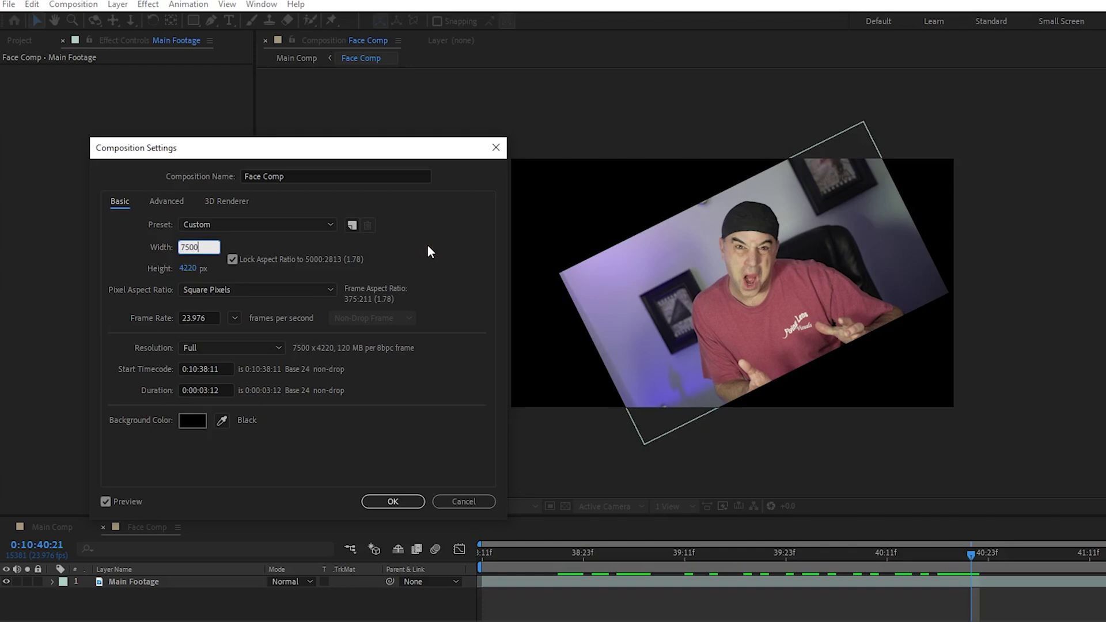
{"action": "key", "text": "Return"}
{"action": "left_click", "coordinate": [488, 563]}
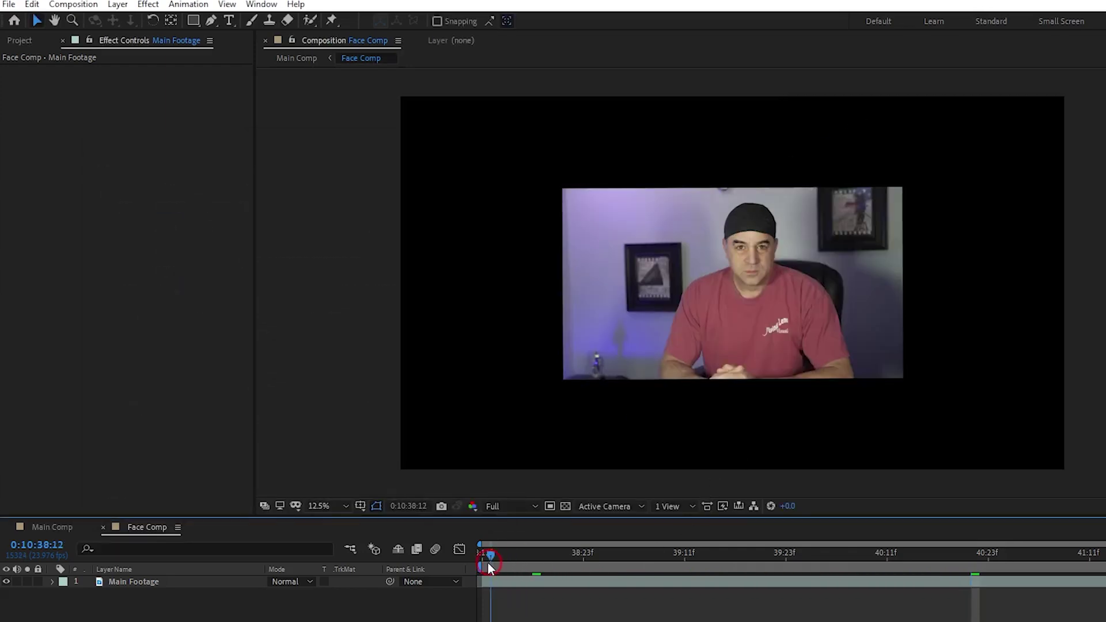
{"action": "left_click_drag", "start_coordinate": [582, 560], "coordinate": [927, 549]}
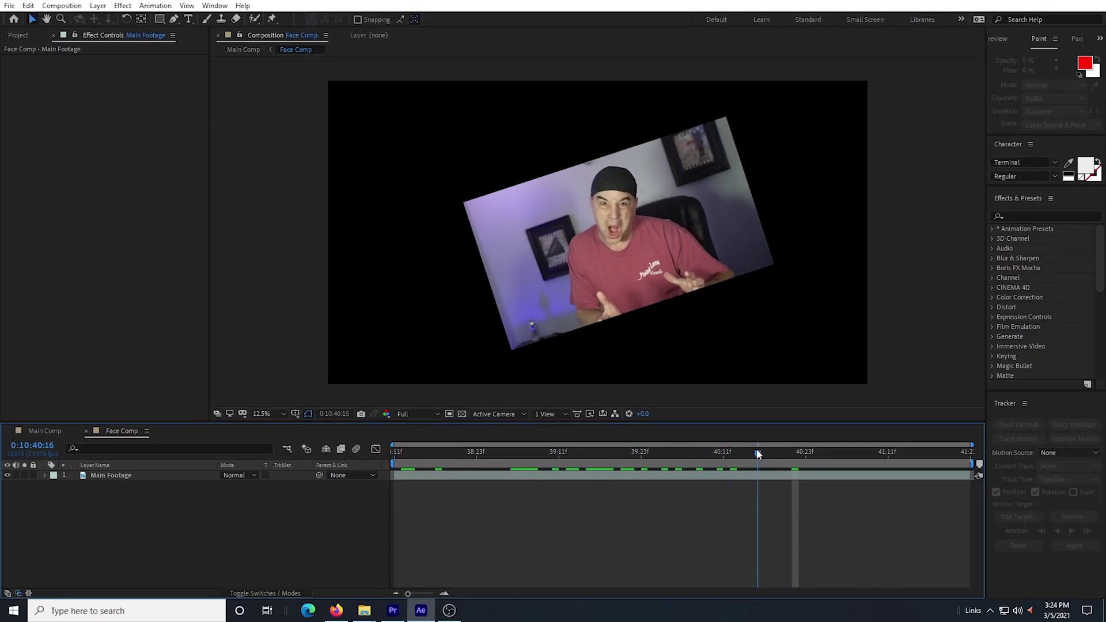
{"action": "left_click_drag", "start_coordinate": [758, 453], "coordinate": [942, 453]}
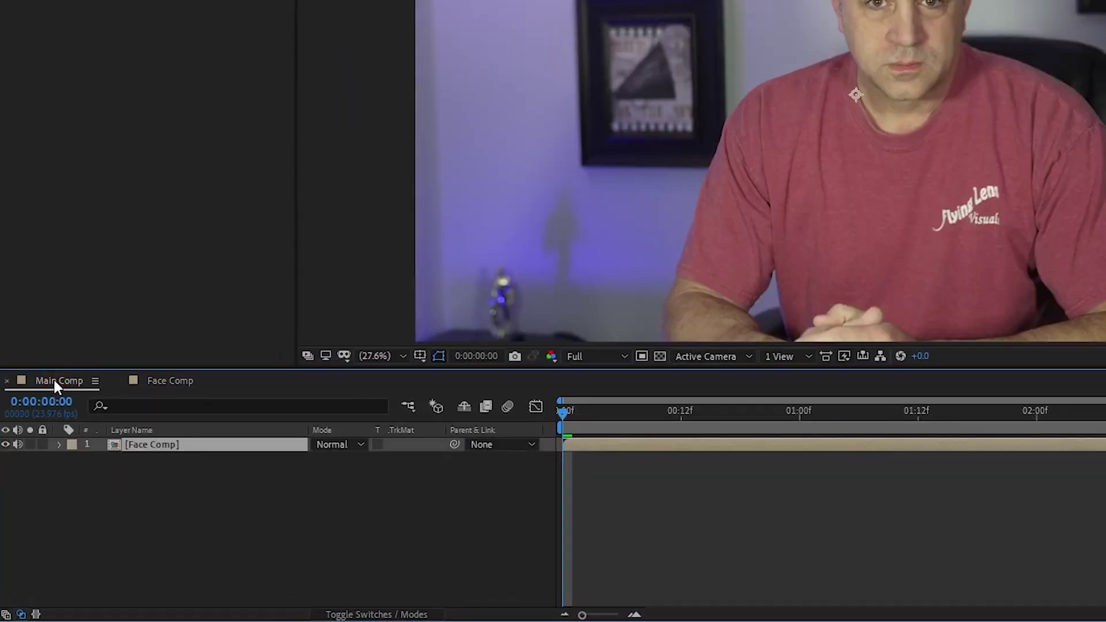
Step: Dock the Main Comp timeline beneath Face Comp and resize the panels so both show
{"action": "left_click_drag", "start_coordinate": [55, 382], "coordinate": [209, 584]}
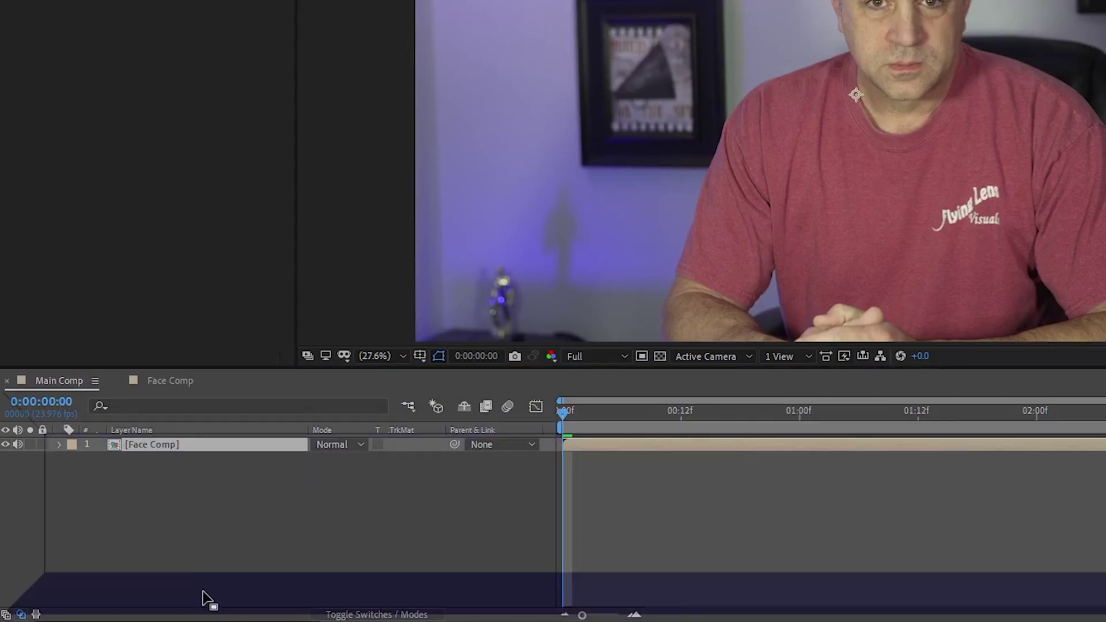
{"action": "left_click_drag", "start_coordinate": [203, 592], "coordinate": [205, 590]}
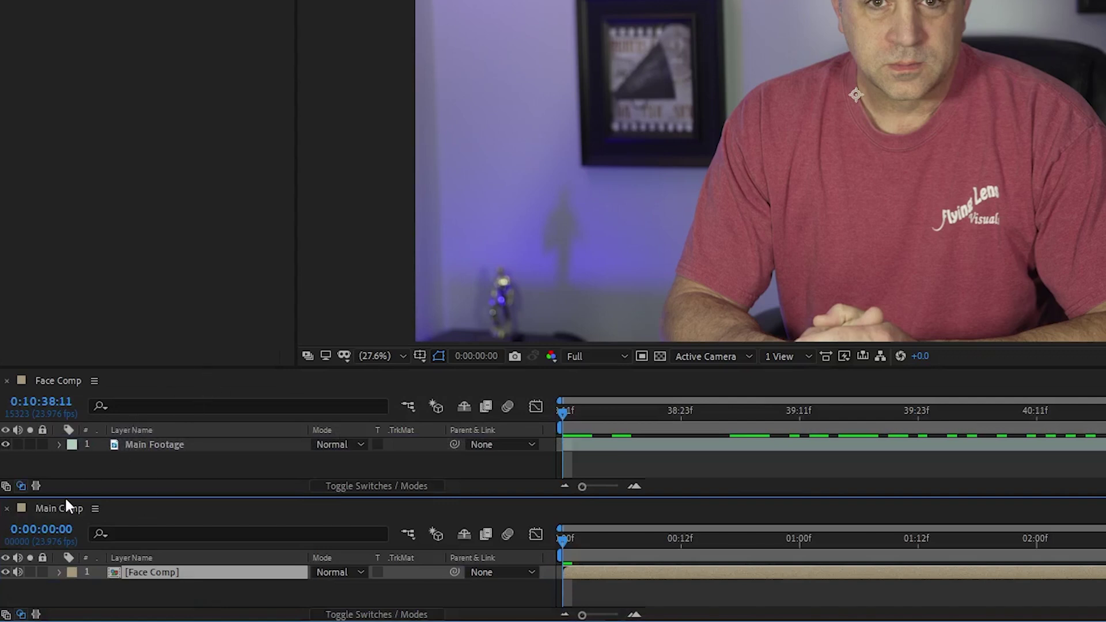
{"action": "left_click_drag", "start_coordinate": [438, 367], "coordinate": [444, 280]}
{"action": "left_click_drag", "start_coordinate": [437, 366], "coordinate": [443, 281]}
{"action": "left_click", "coordinate": [68, 291]}
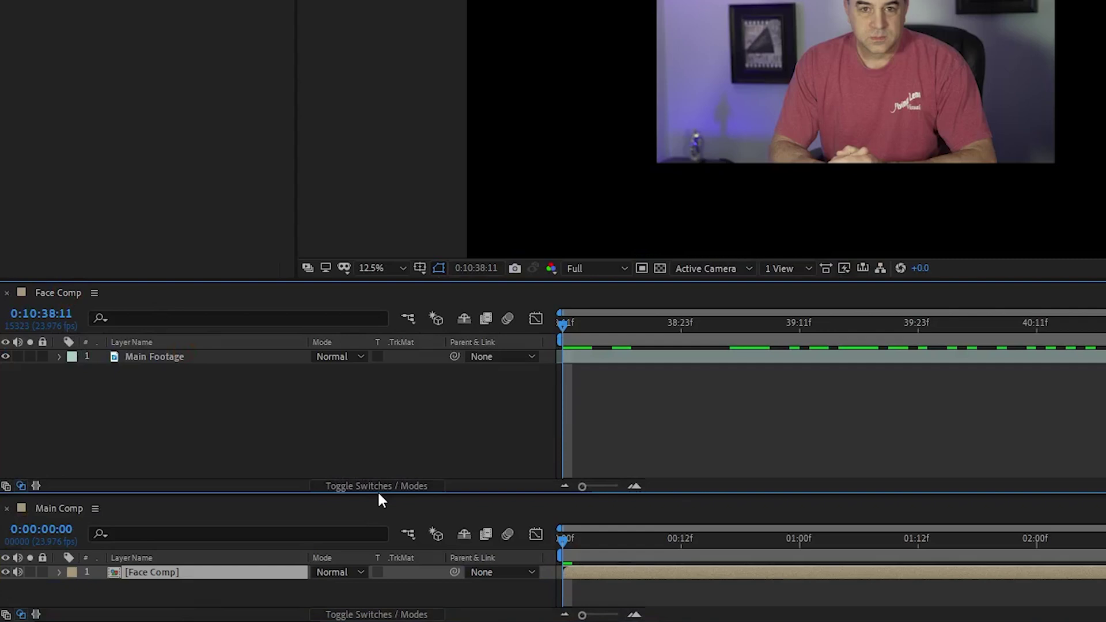
{"action": "left_click_drag", "start_coordinate": [378, 493], "coordinate": [399, 444]}
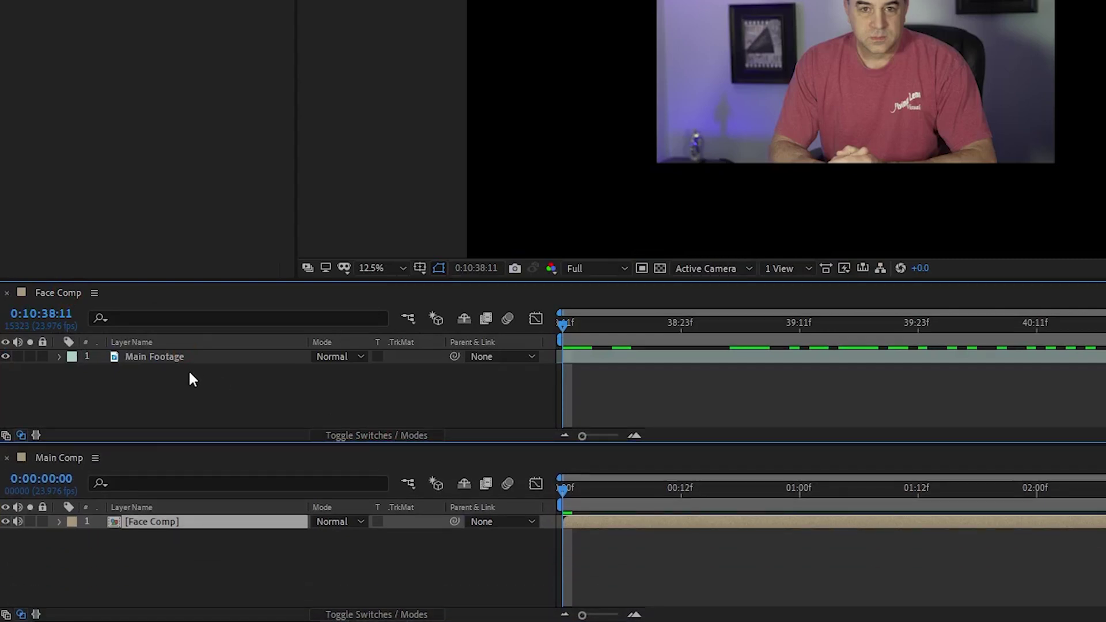
Step: Show Position, Rotation and Anchor Point for the Main Footage layer
{"action": "left_click", "coordinate": [149, 356]}
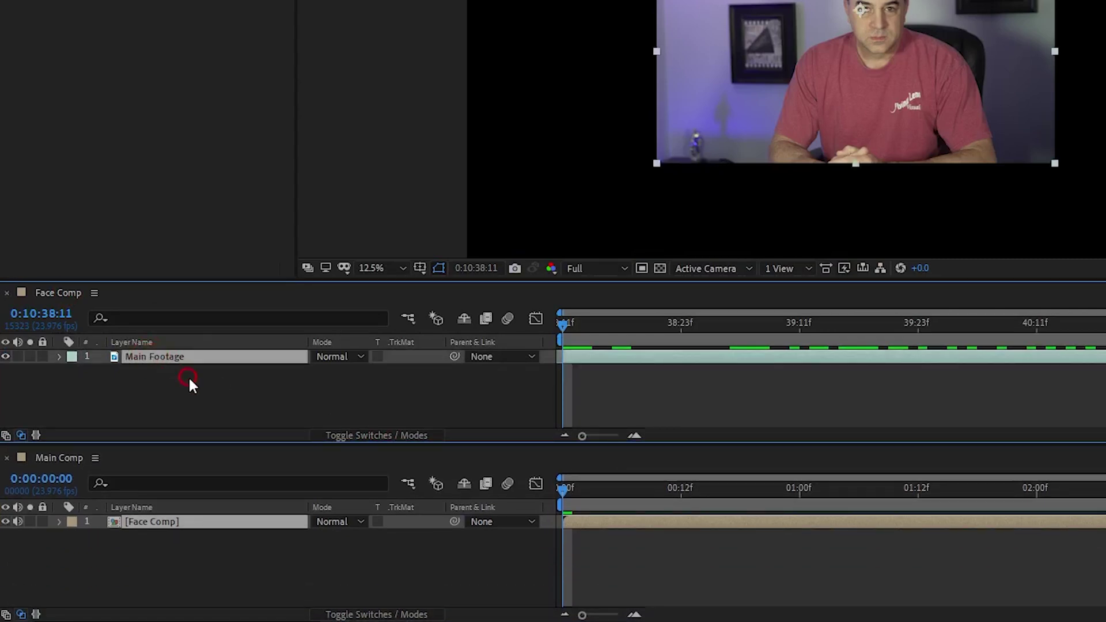
{"action": "key", "text": "p"}
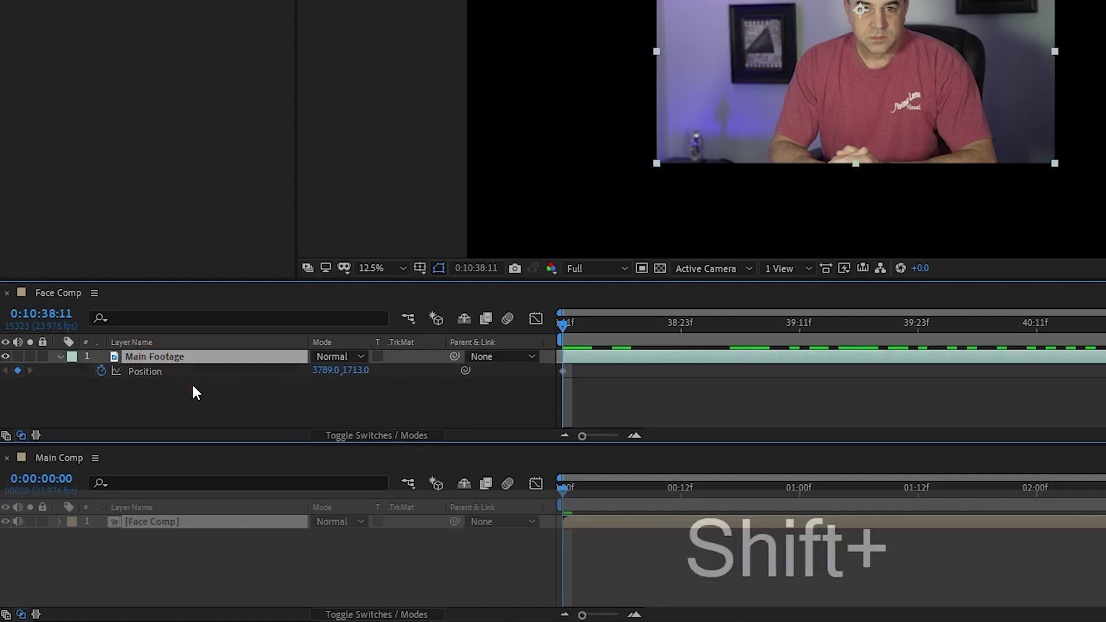
{"action": "key", "text": "shift+r"}
{"action": "key", "text": "shift+a"}
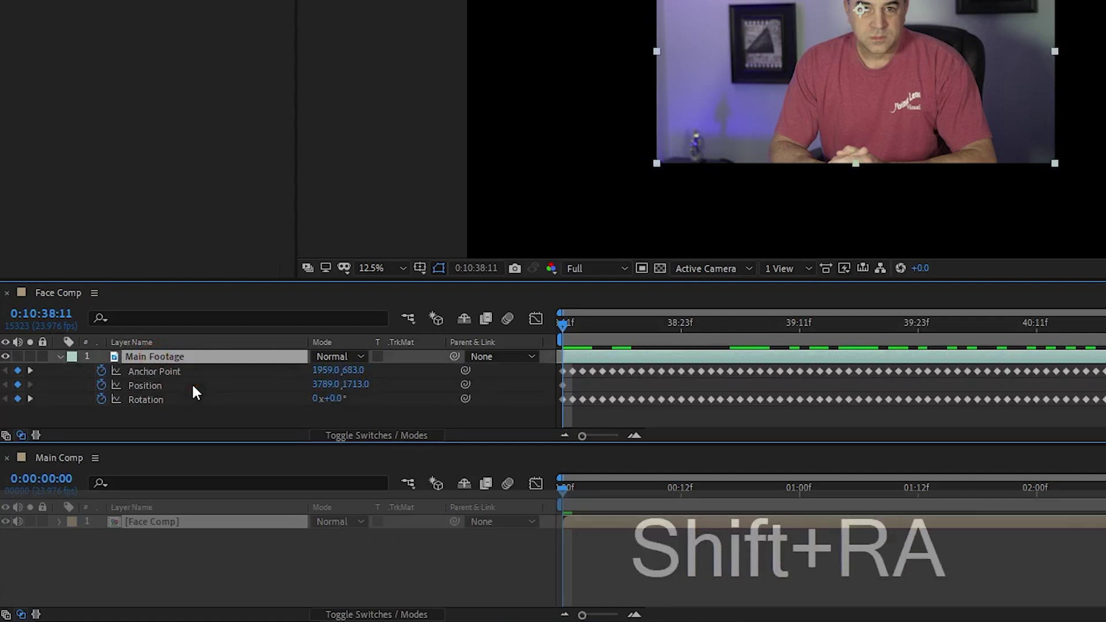
Step: Show the same properties on Face Comp and link its Anchor Point to Main Footage's Position
{"action": "left_click", "coordinate": [163, 520]}
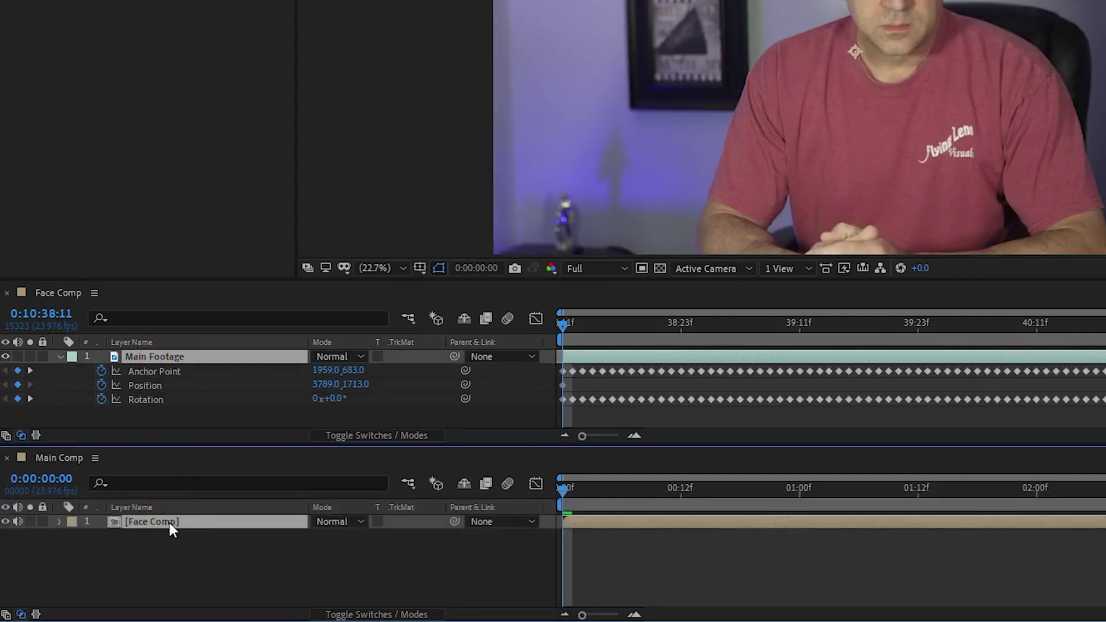
{"action": "key", "text": "p"}
{"action": "key", "text": "shift+r"}
{"action": "key", "text": "shift+a"}
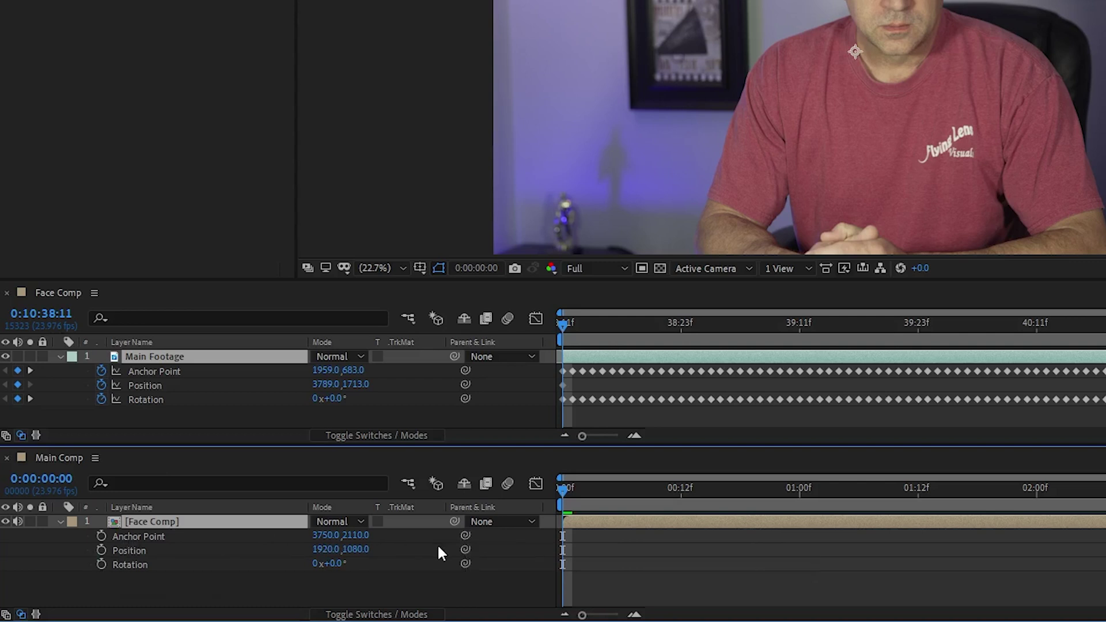
{"action": "mouse_move", "coordinate": [464, 537]}
{"action": "left_mouse_down"}
{"action": "mouse_move", "coordinate": [287, 469]}
{"action": "mouse_move", "coordinate": [143, 386]}
{"action": "left_mouse_up"}
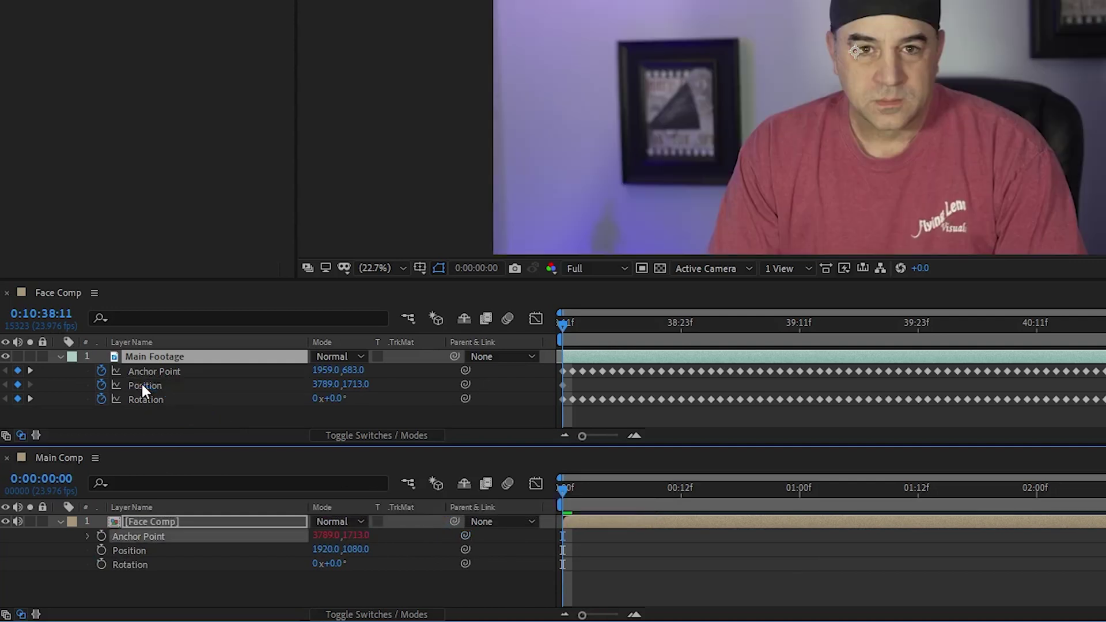
Step: Pick-whip Face Comp's Position to Main Footage's Anchor Point and its Rotation to Main Footage's Rotation
{"action": "left_click", "coordinate": [136, 551]}
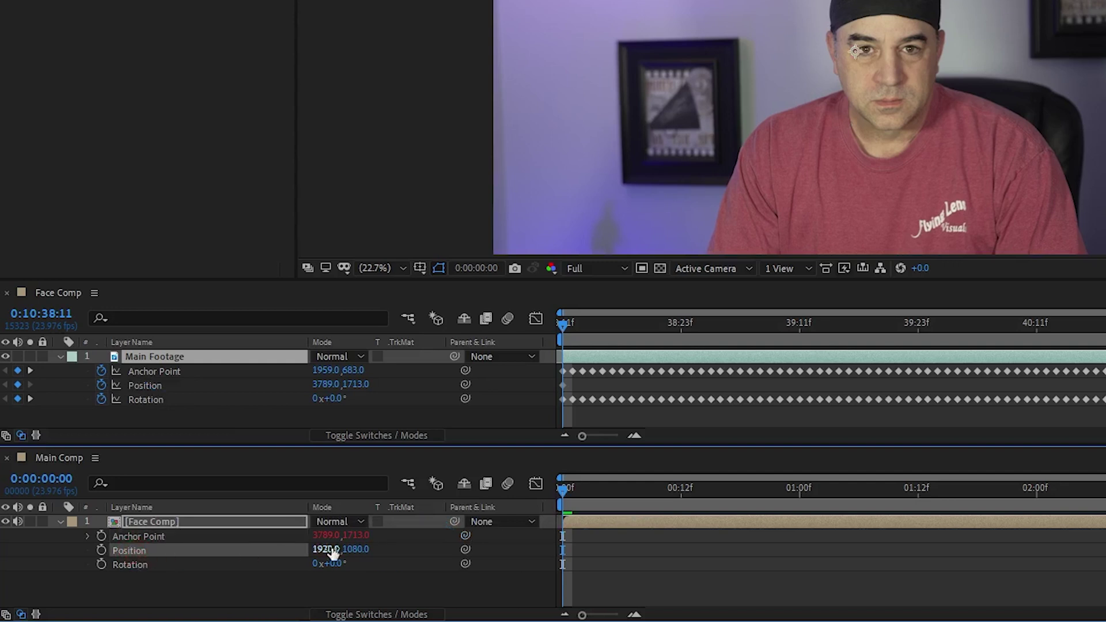
{"action": "left_click_drag", "start_coordinate": [466, 548], "coordinate": [150, 367]}
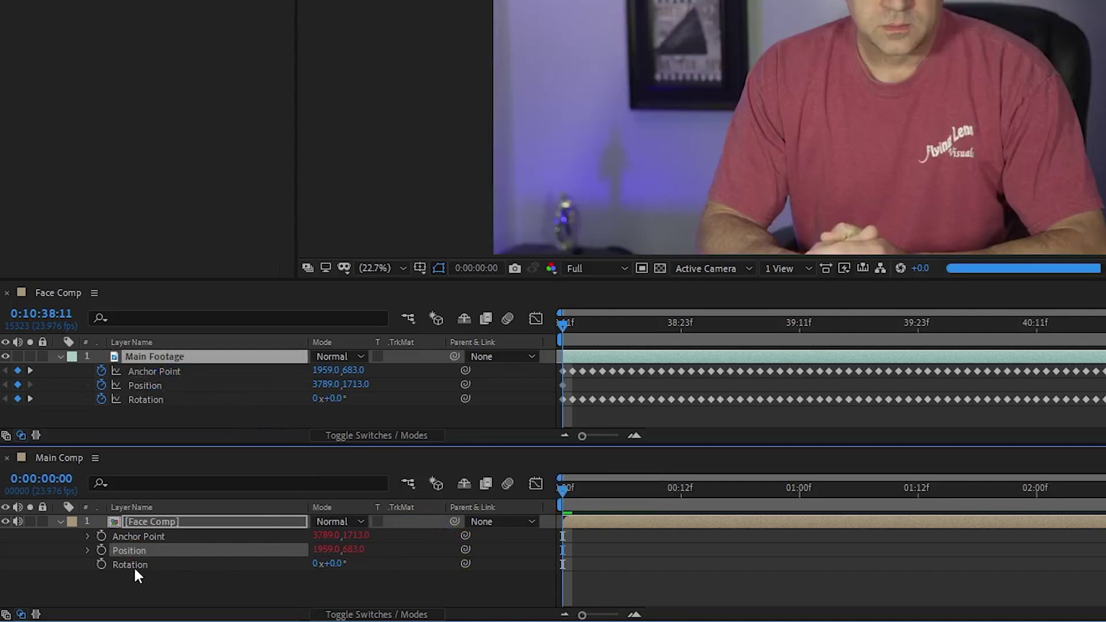
{"action": "left_click", "coordinate": [123, 566]}
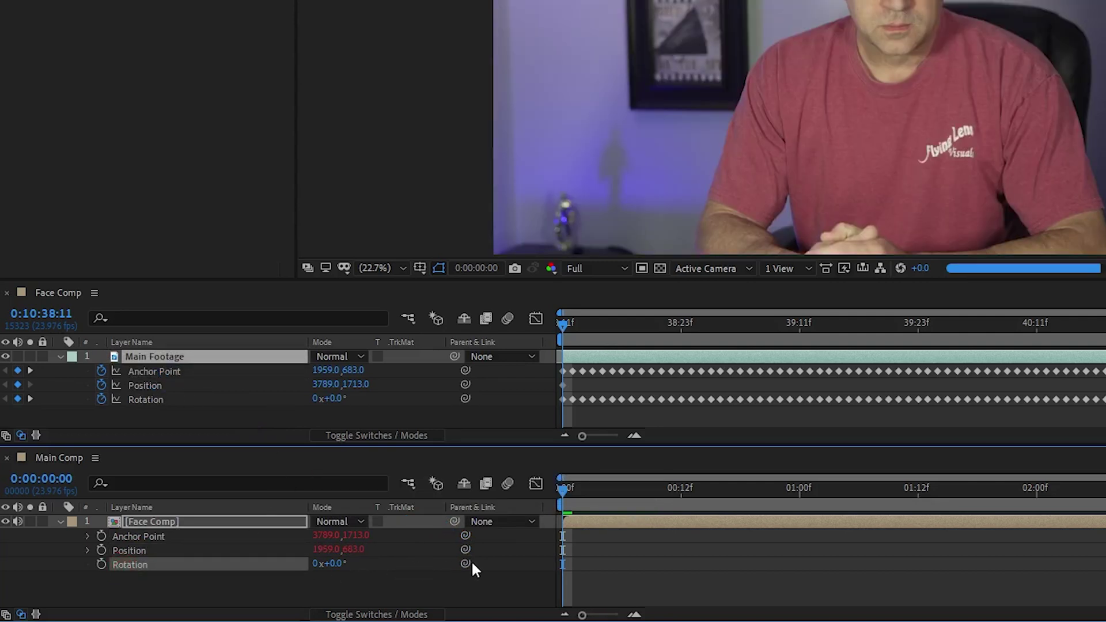
{"action": "left_click_drag", "start_coordinate": [465, 563], "coordinate": [148, 401]}
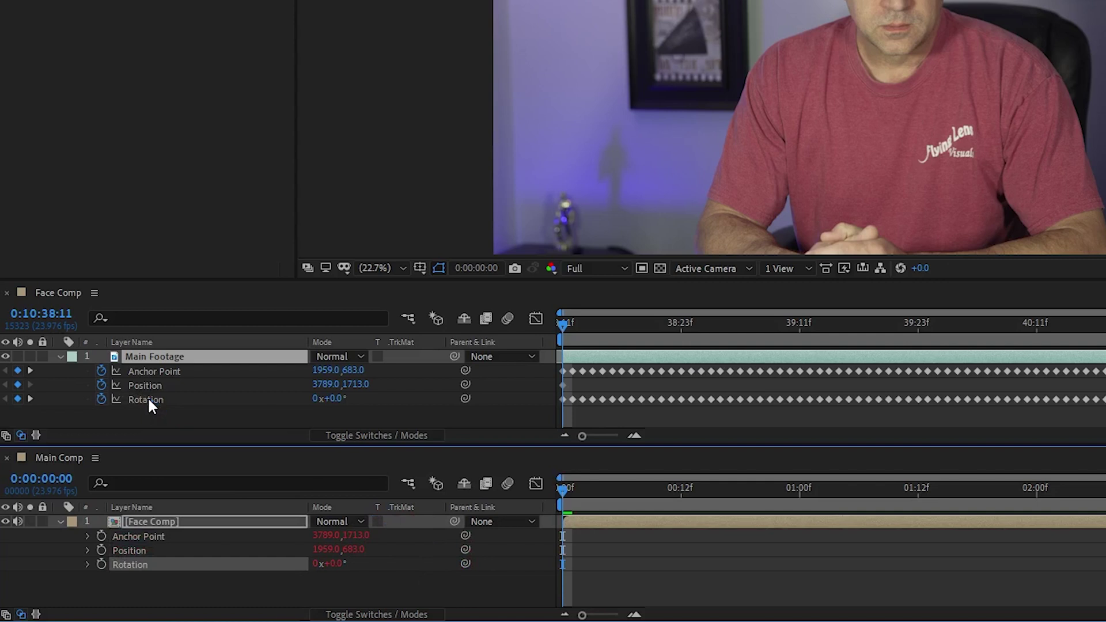
{"action": "left_click_drag", "start_coordinate": [545, 445], "coordinate": [545, 386]}
Step: Append *-1 to Face Comp's Rotation expression to counter-rotate the footage
{"action": "key", "text": "space"}
{"action": "left_click", "coordinate": [88, 506]}
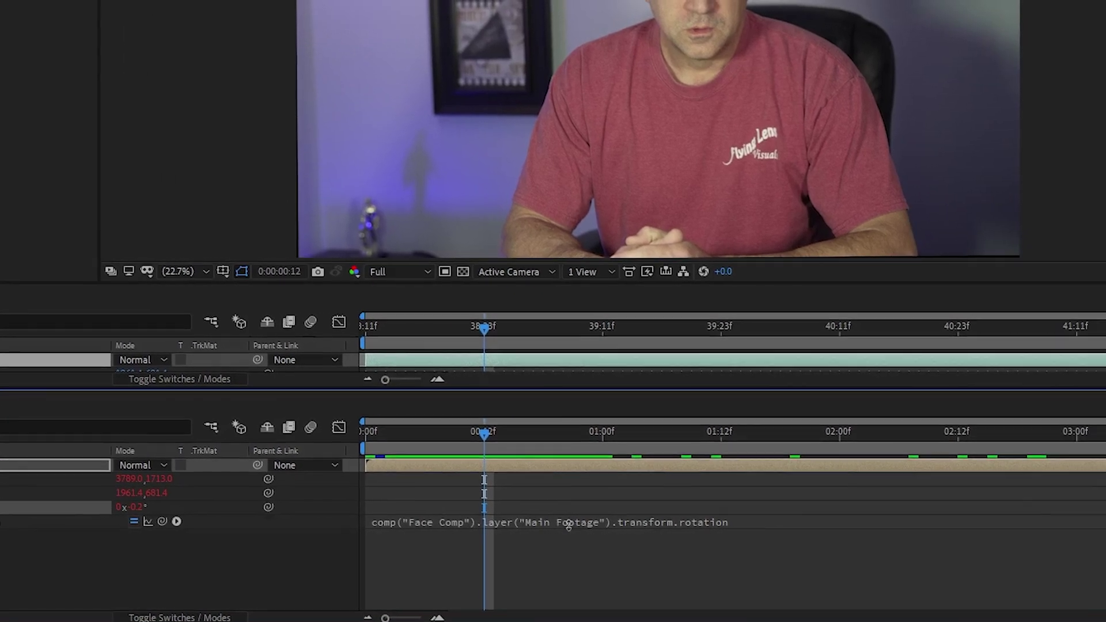
{"action": "left_click", "coordinate": [774, 524]}
{"action": "left_click", "coordinate": [610, 520]}
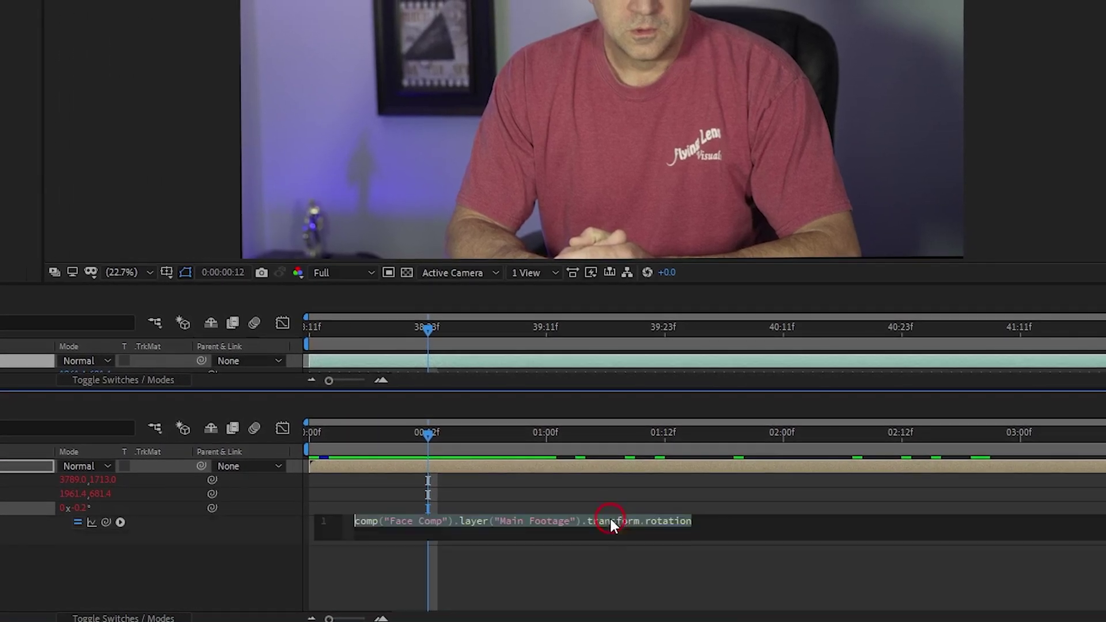
{"action": "left_click", "coordinate": [696, 519]}
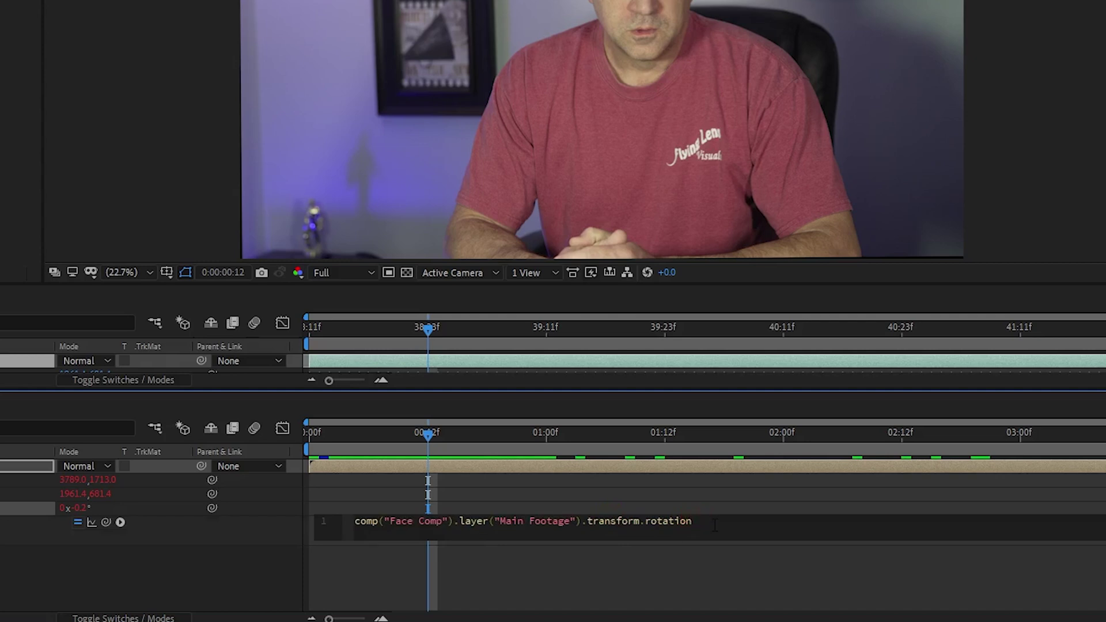
{"action": "type", "text": "*-1"}
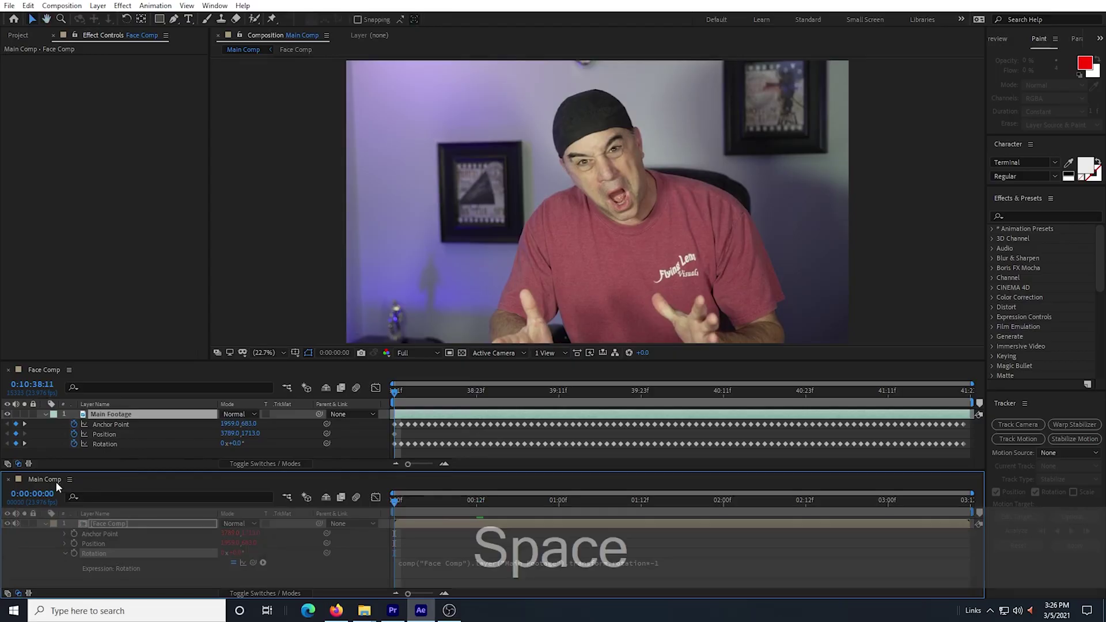
Step: Merge the timelines, close the Face Comp tab, zoom out and scrub Main Comp to check the face
{"action": "left_click_drag", "start_coordinate": [39, 476], "coordinate": [39, 374]}
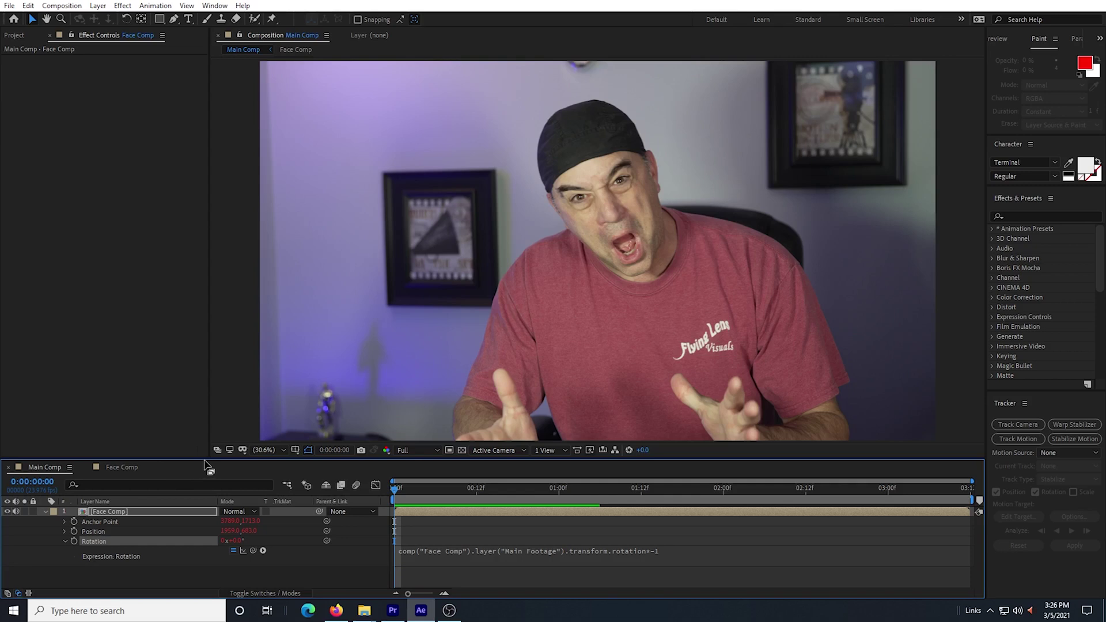
{"action": "left_click", "coordinate": [85, 468]}
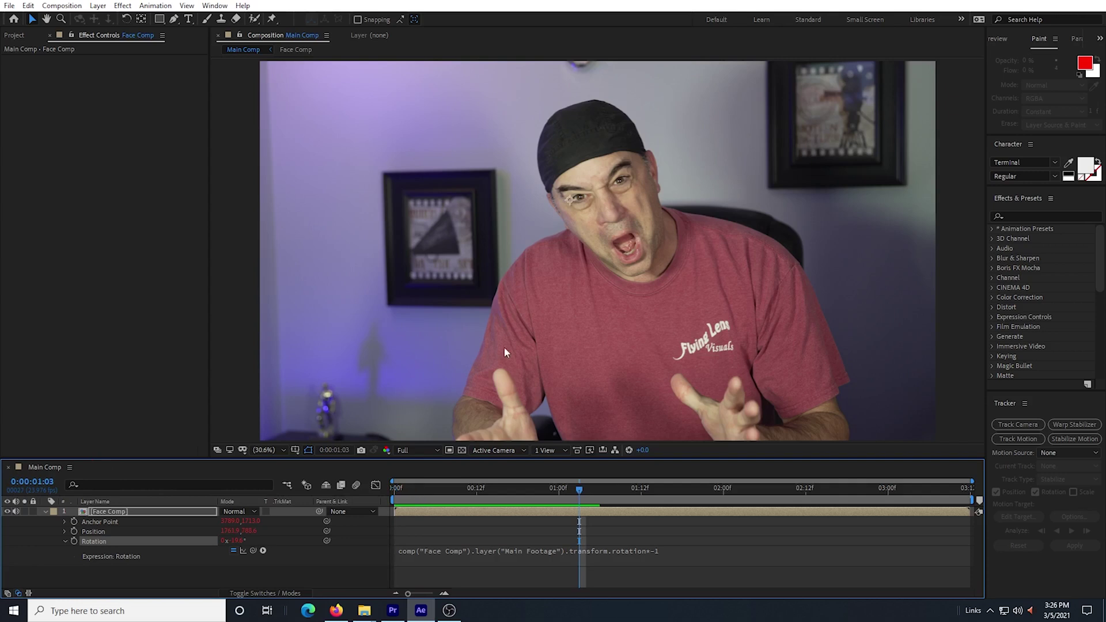
{"action": "key", "text": "comma"}
{"action": "key", "text": "comma"}
{"action": "left_click_drag", "start_coordinate": [441, 486], "coordinate": [841, 491]}
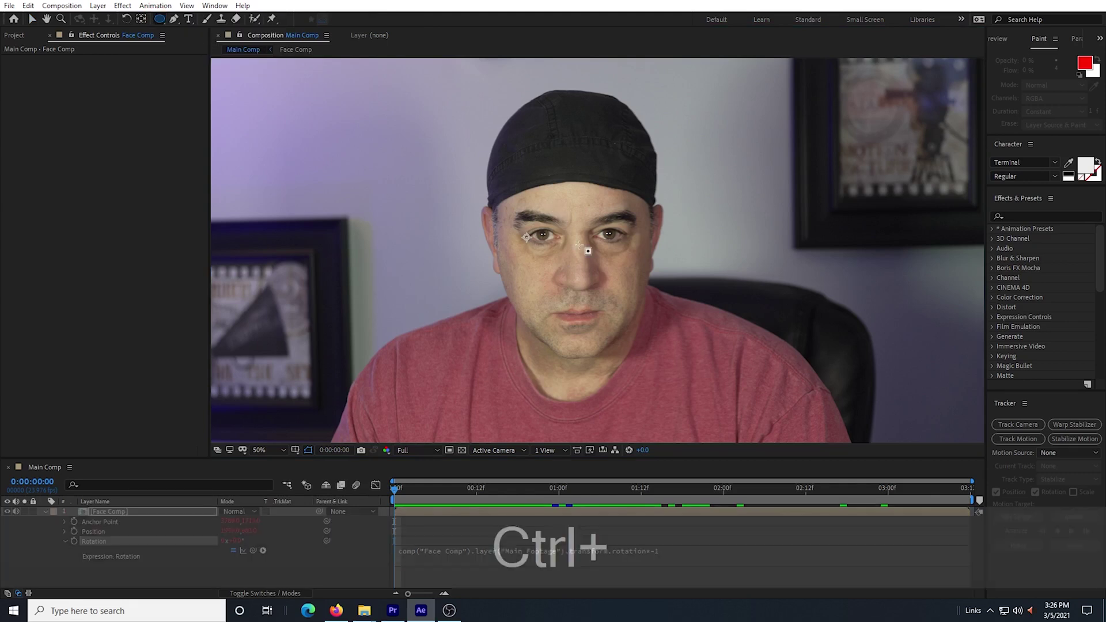
Step: Draw an oval mask over the face and track it forward with Face Tracking (Detailed Features)
{"action": "left_click_drag", "start_coordinate": [577, 244], "coordinate": [657, 363]}
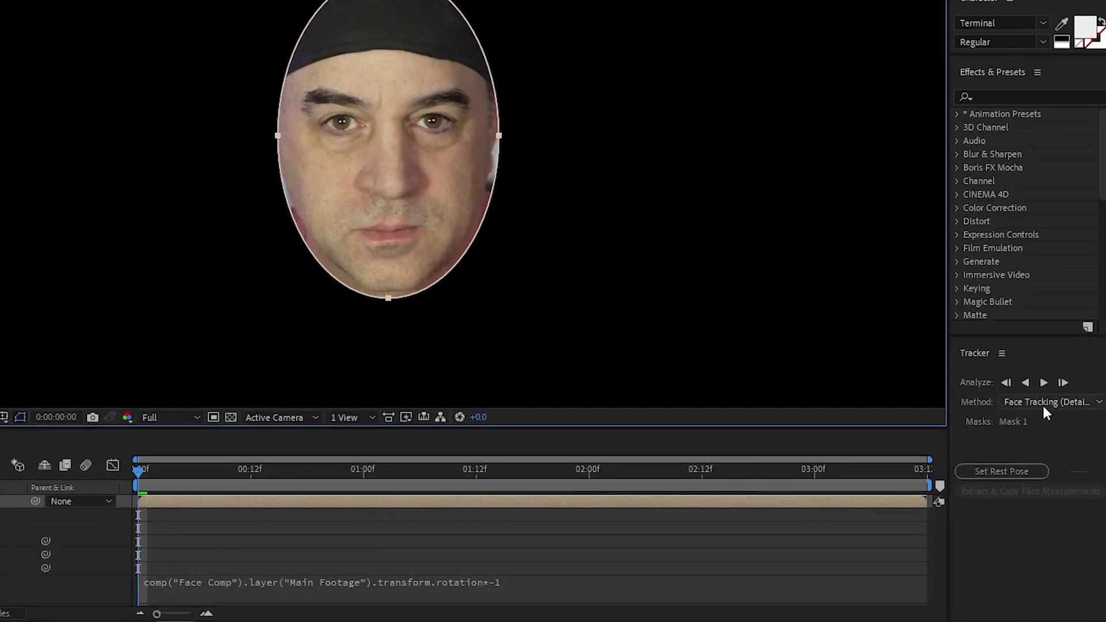
{"action": "left_click", "coordinate": [1042, 403]}
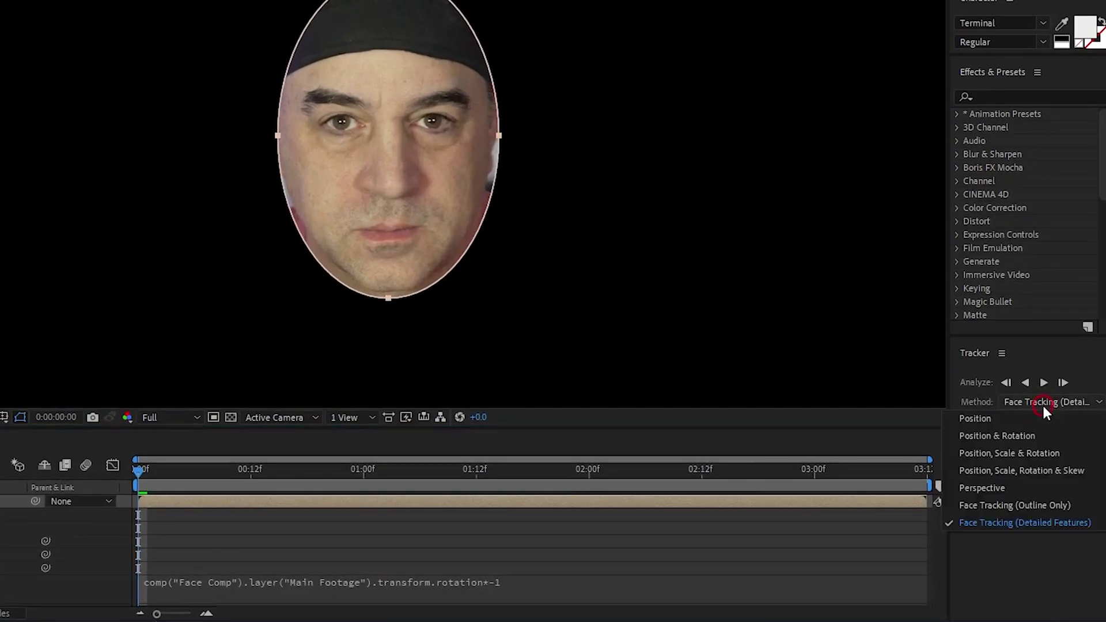
{"action": "left_click", "coordinate": [1059, 523]}
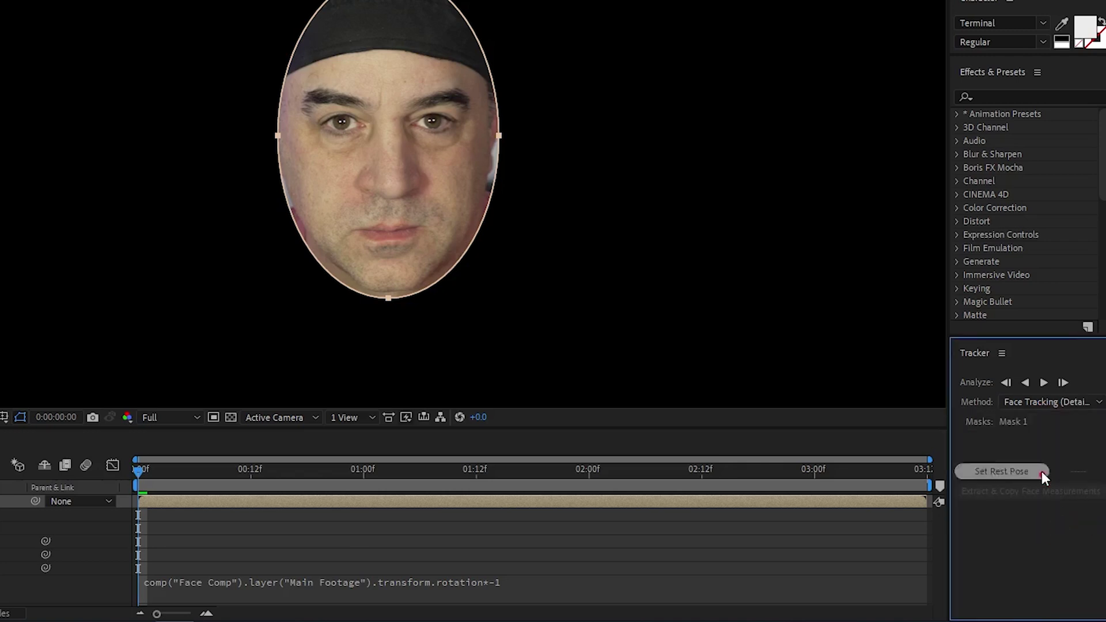
{"action": "left_click", "coordinate": [1042, 382]}
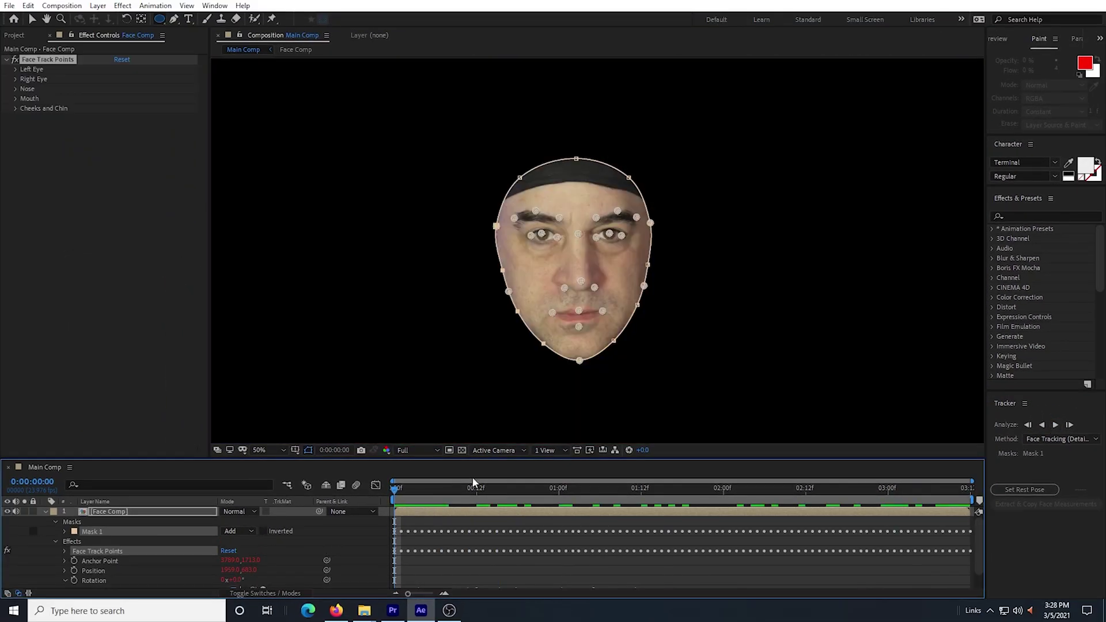
{"action": "left_click", "coordinate": [93, 532]}
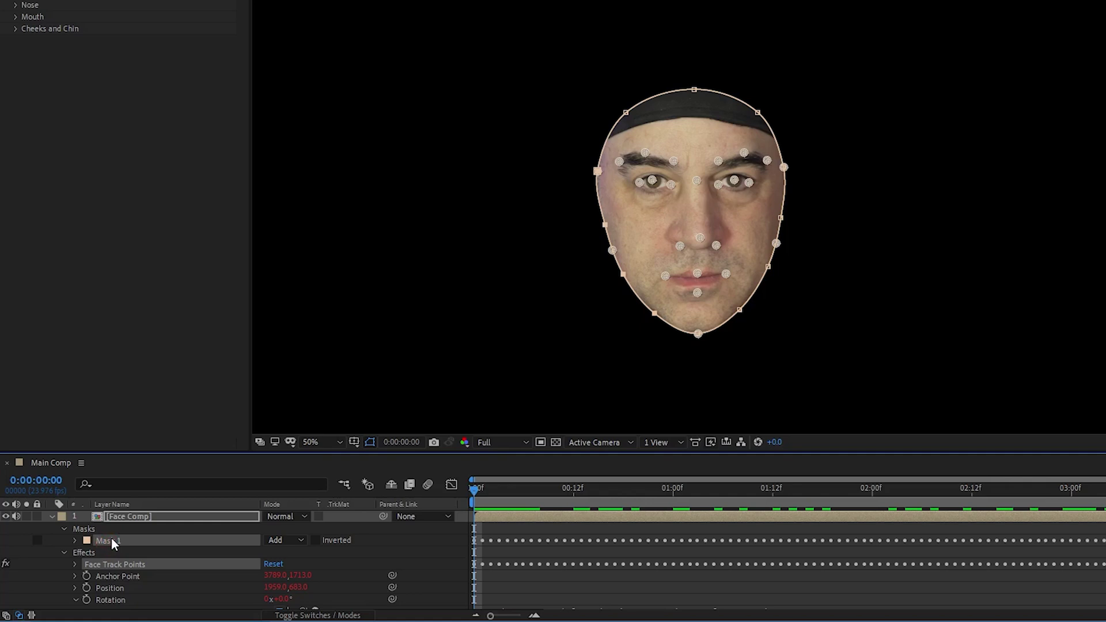
Step: Delete the face mask and select the Nose Bridge point under Face Track Points > Nose
{"action": "key", "text": "Delete"}
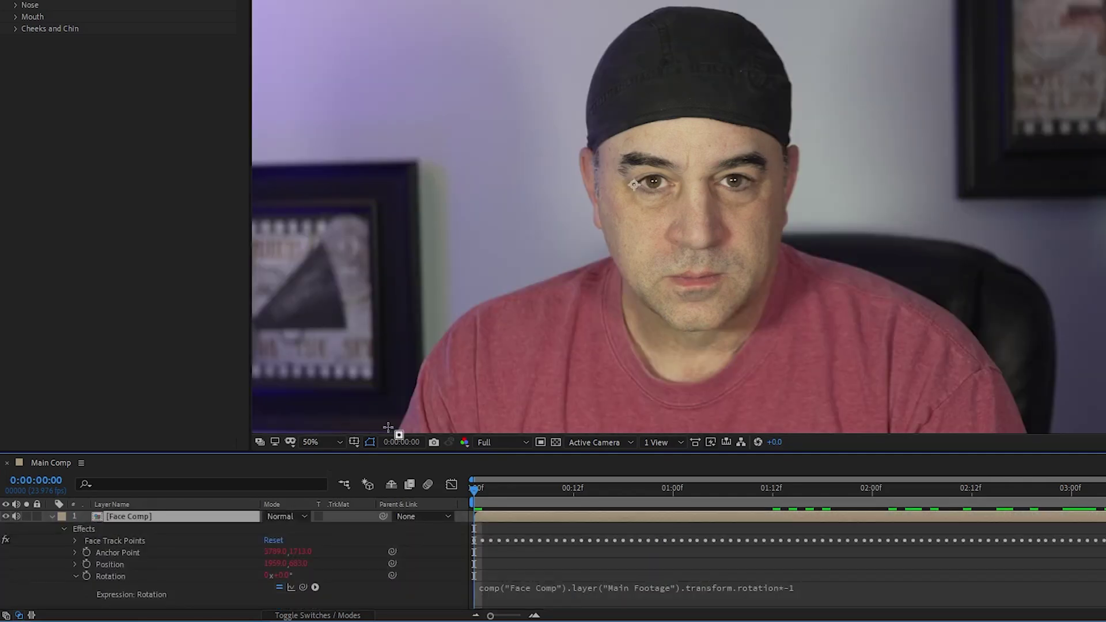
{"action": "left_click", "coordinate": [74, 540]}
{"action": "left_click", "coordinate": [112, 531]}
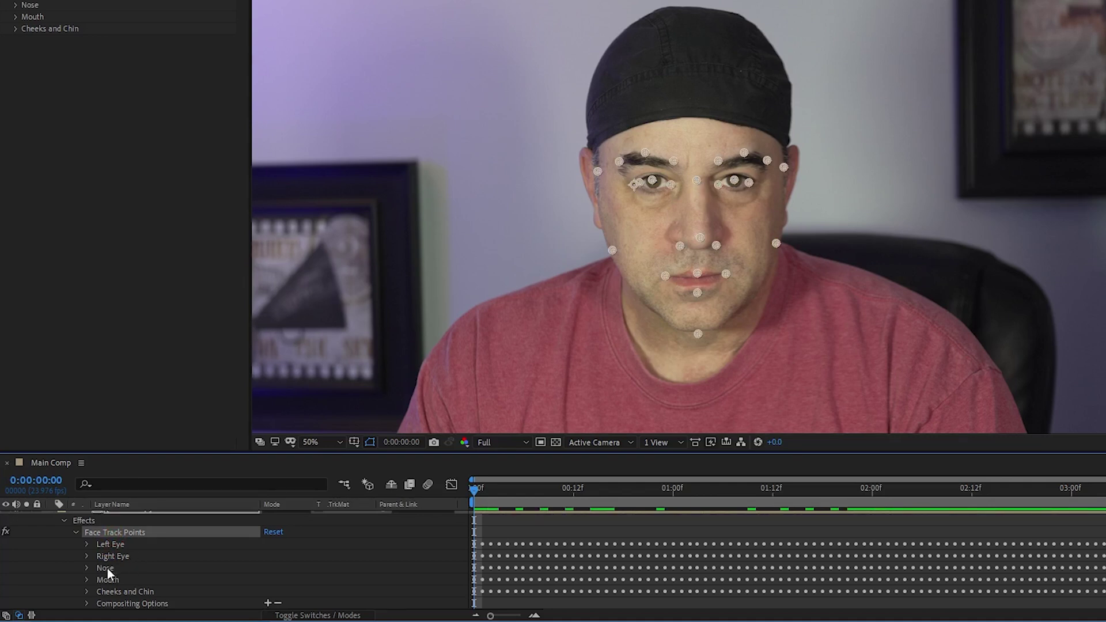
{"action": "left_click", "coordinate": [87, 568]}
{"action": "scroll", "coordinate": [165, 542], "scroll_direction": "down", "scroll_amount": 5}
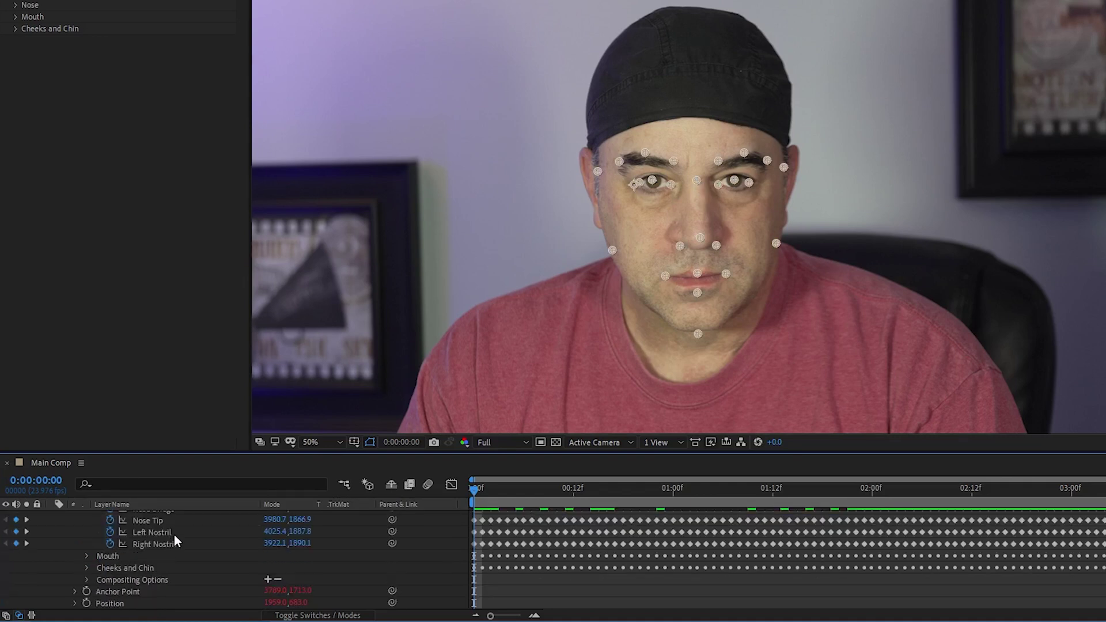
{"action": "scroll", "coordinate": [171, 538], "scroll_direction": "up", "scroll_amount": 3}
{"action": "left_click", "coordinate": [158, 566]}
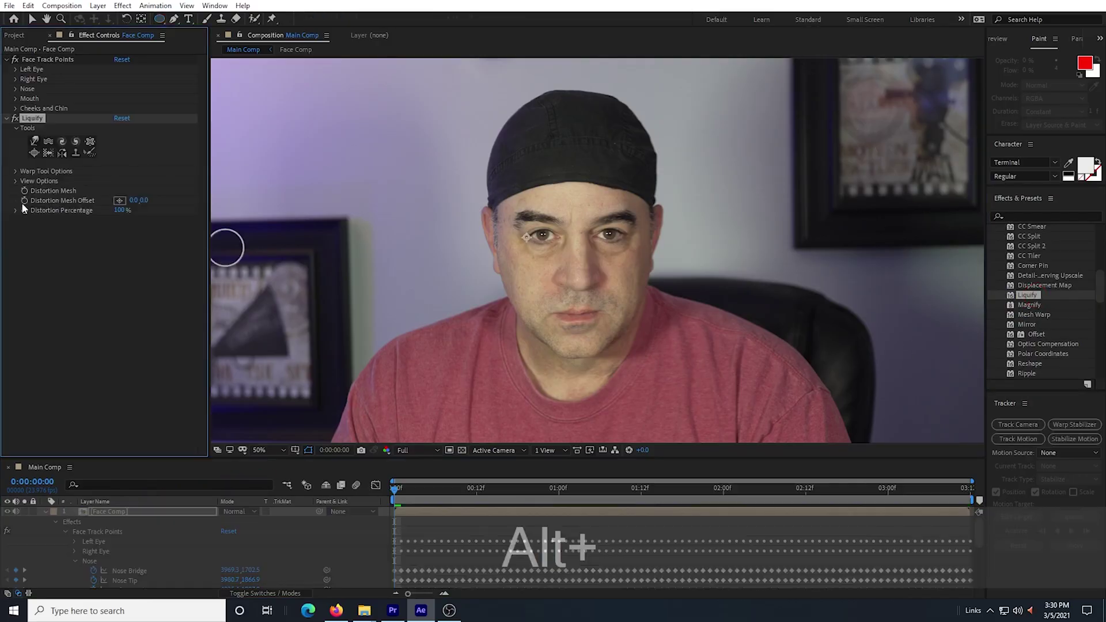
Step: Pick-whip Liquify's Distortion Mesh Offset expression to the Nose Bridge track point, then collapse the groups
{"action": "left_click", "coordinate": [24, 201], "text": "alt"}
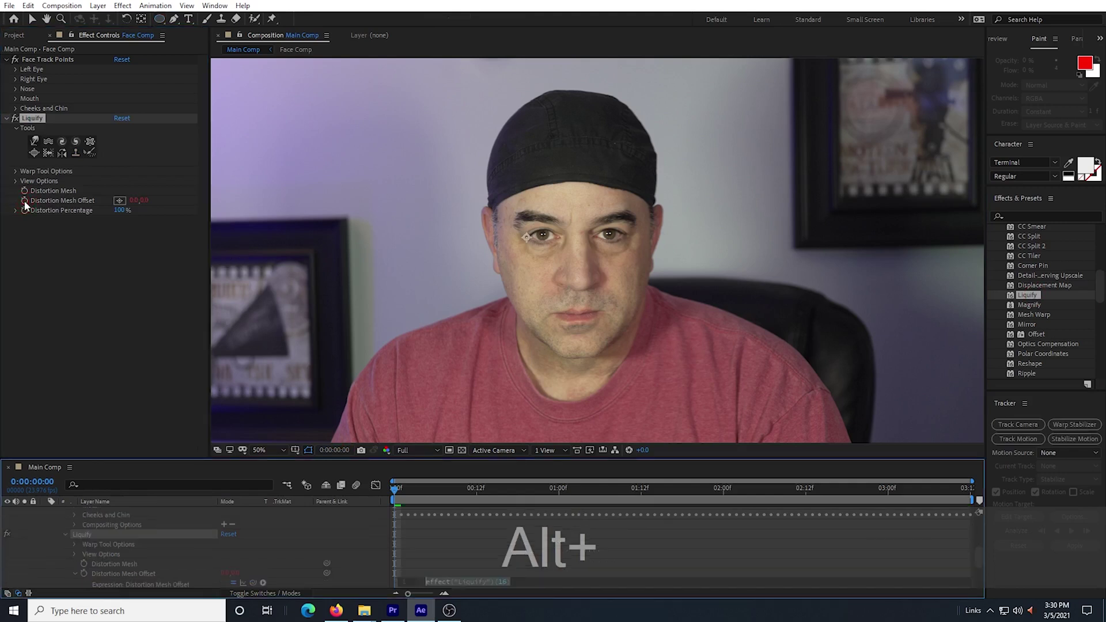
{"action": "left_click_drag", "start_coordinate": [385, 461], "coordinate": [384, 348]}
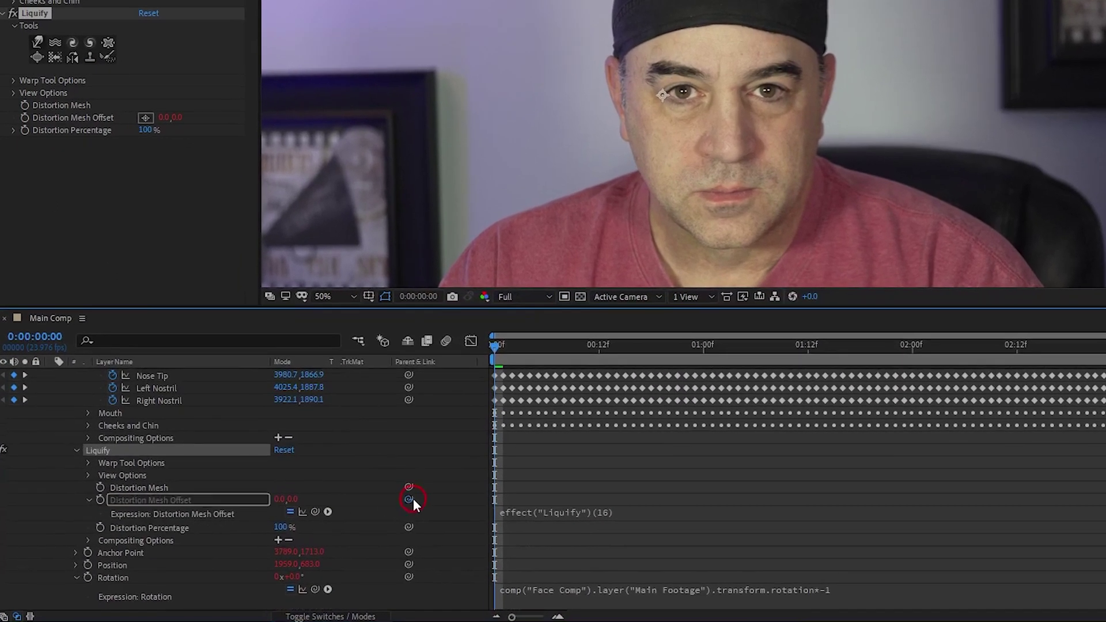
{"action": "left_click_drag", "start_coordinate": [414, 500], "coordinate": [156, 430]}
{"action": "left_click", "coordinate": [77, 382]}
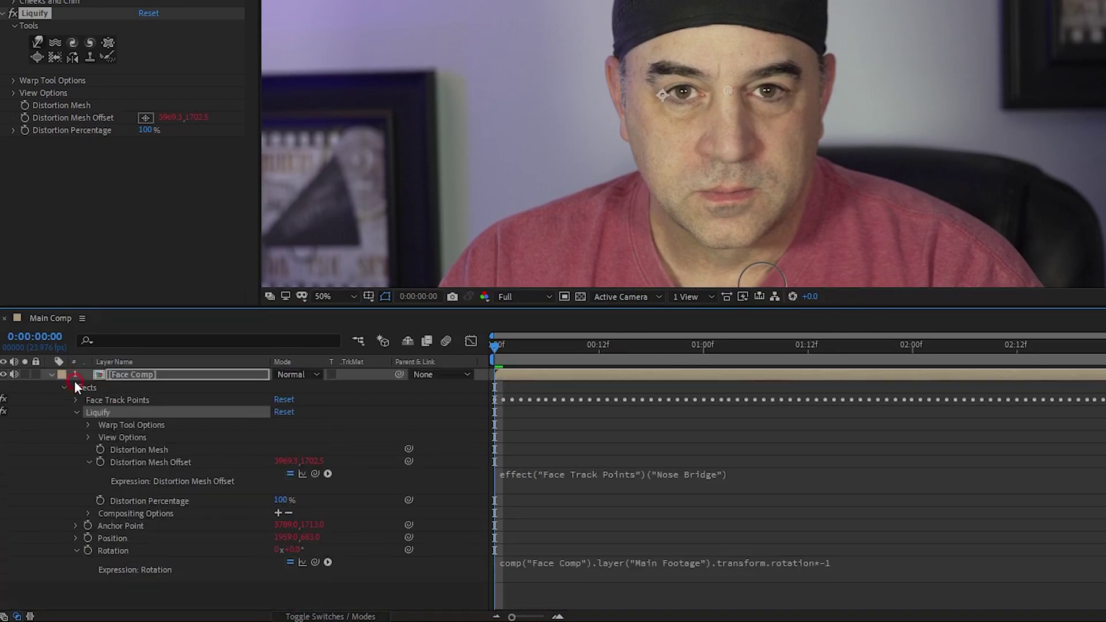
{"action": "left_click", "coordinate": [76, 412]}
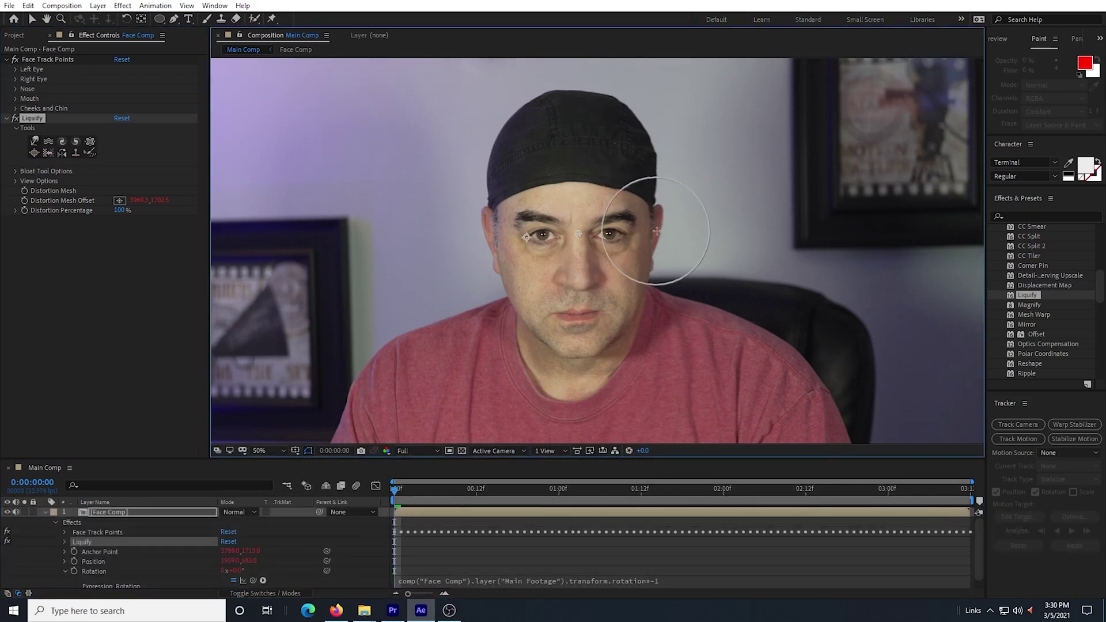
Step: Bloat both eyes with Liquify's Bloat tool, then switch to the Reconstruction tool
{"action": "left_click", "coordinate": [608, 233]}
{"action": "left_click", "coordinate": [543, 234]}
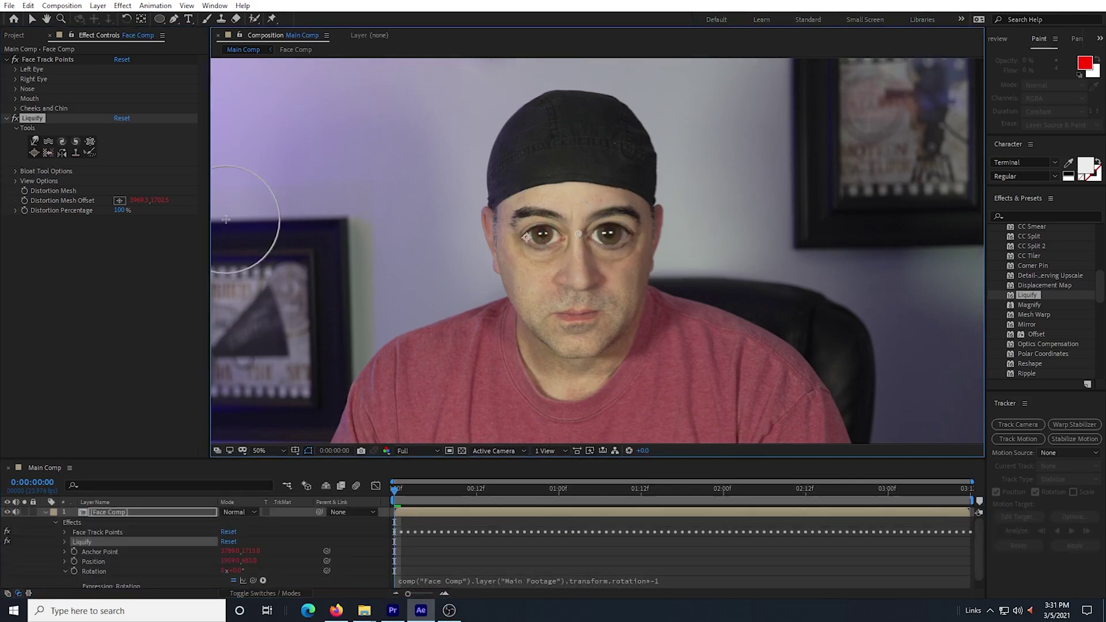
{"action": "left_click", "coordinate": [34, 141]}
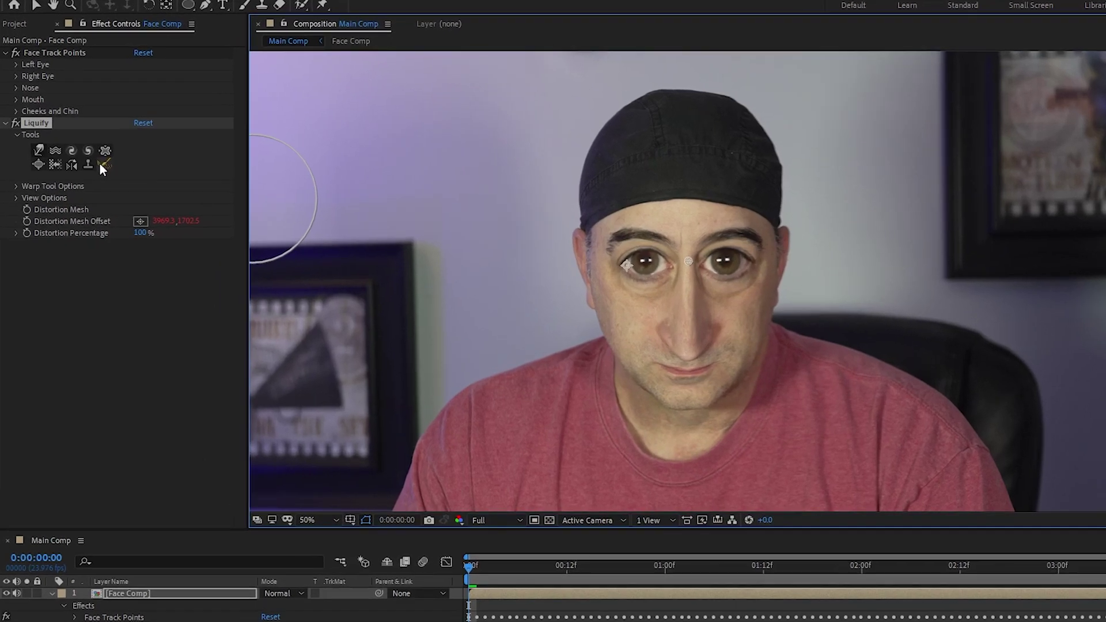
{"action": "left_click", "coordinate": [88, 152]}
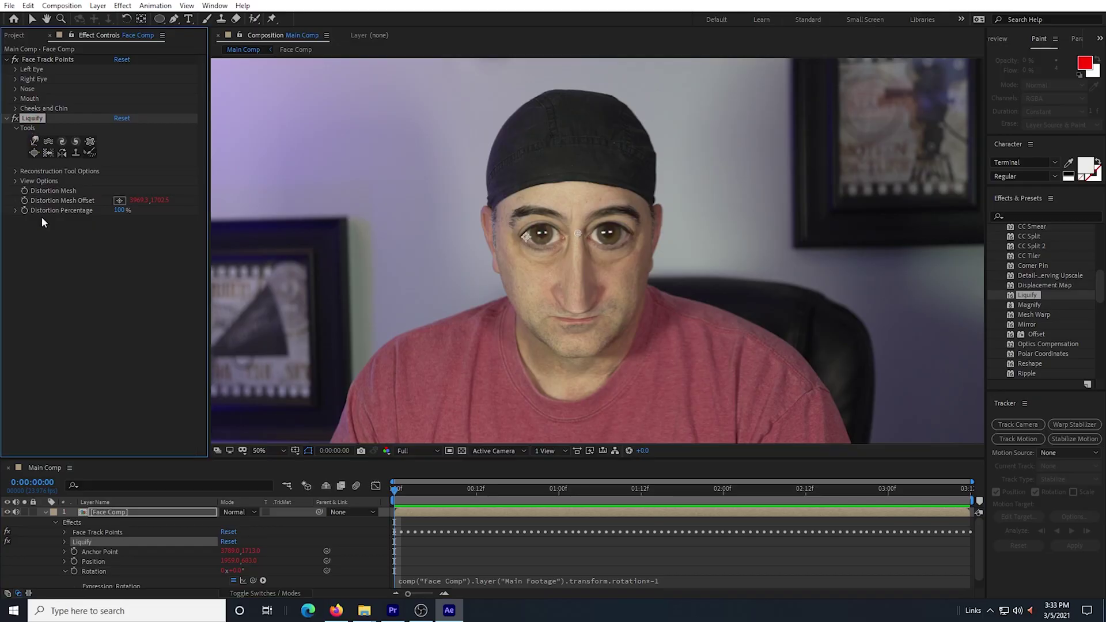
Step: Replace Liquify with a fresh copy whose mesh offset is linked to Nose Bridge, undoing stray strokes
{"action": "key", "text": "Delete"}
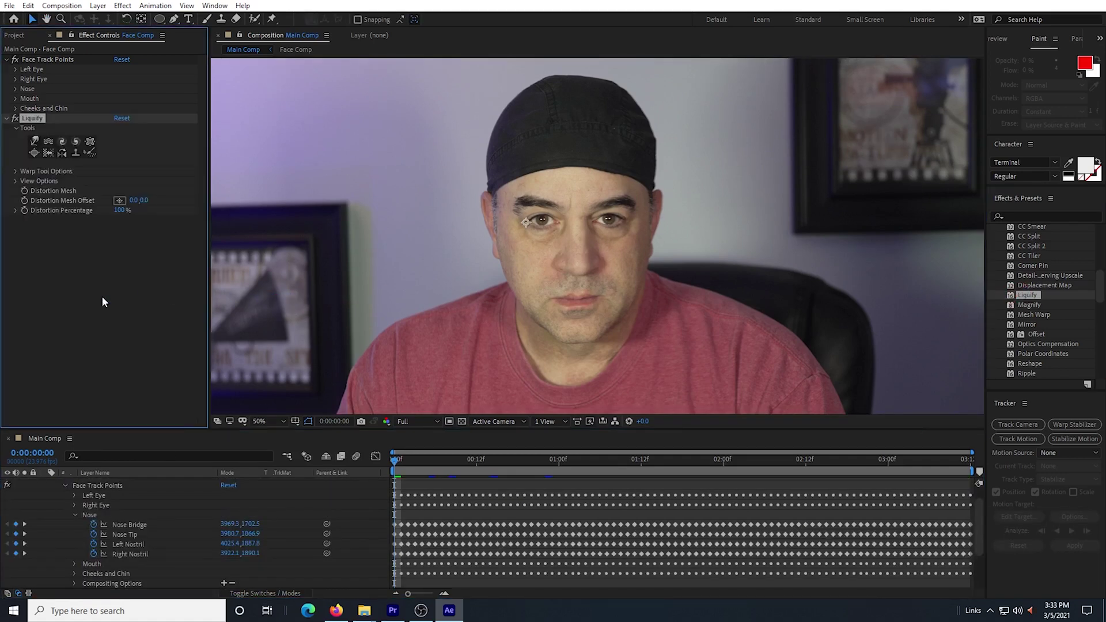
{"action": "key", "text": "ctrl"}
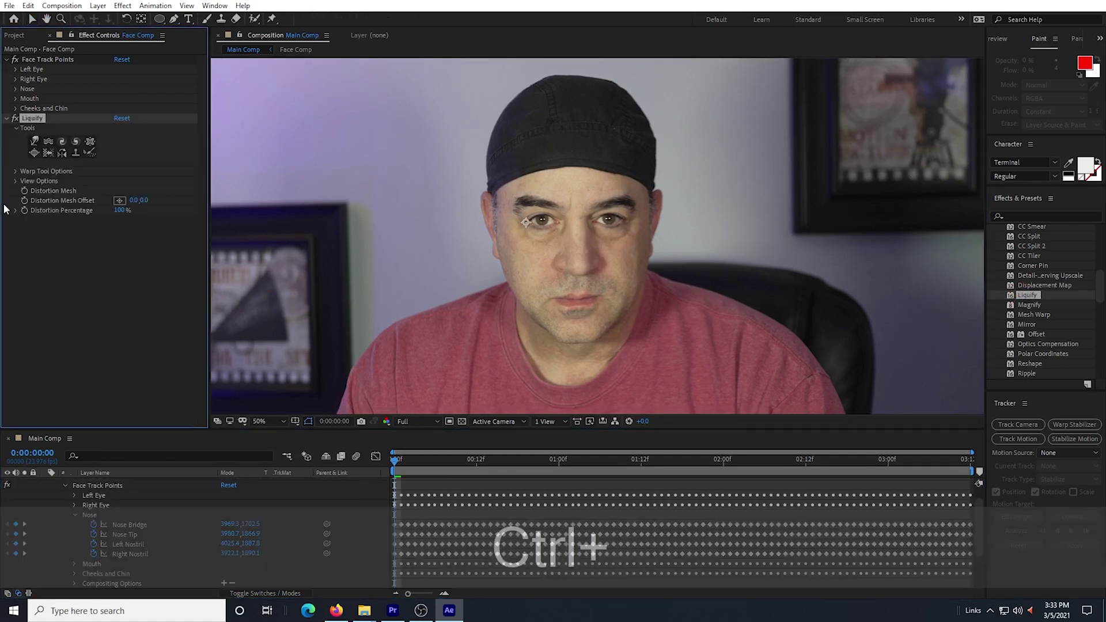
{"action": "left_click", "coordinate": [25, 200], "text": "alt"}
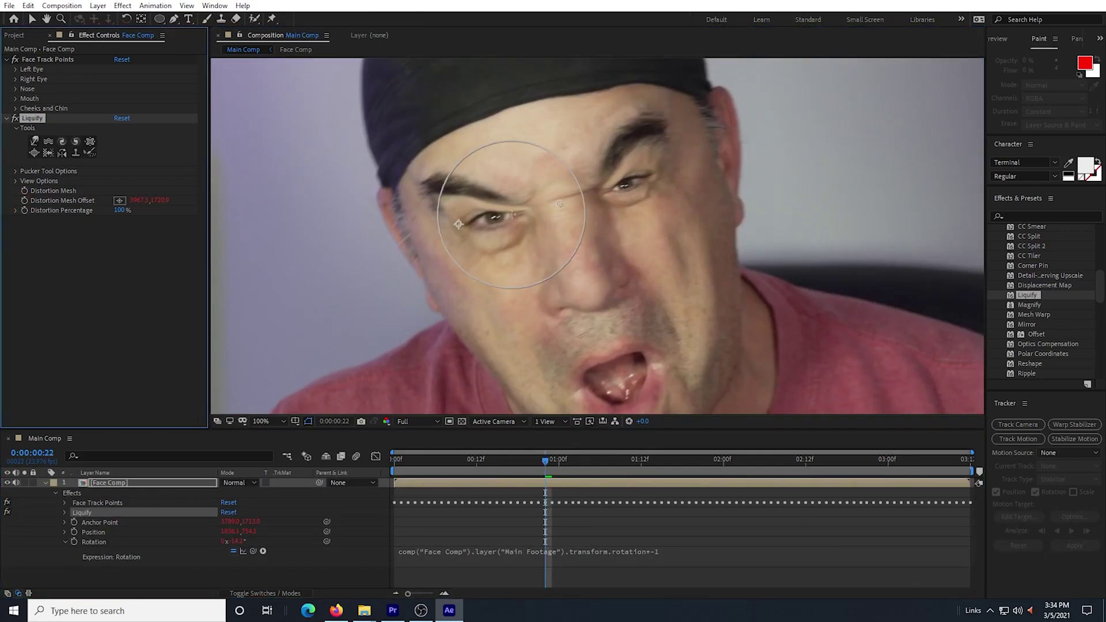
{"action": "key", "text": "ctrl"}
{"action": "key", "text": "ctrl+z"}
{"action": "key", "text": "ctrl+z"}
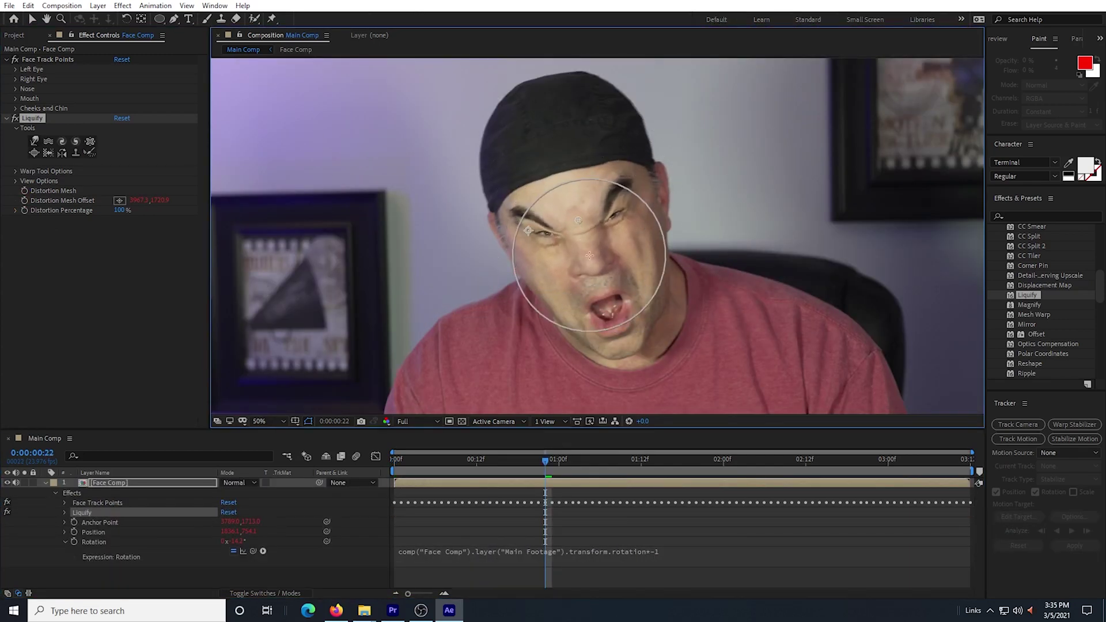
{"action": "key", "text": "ctrl+z"}
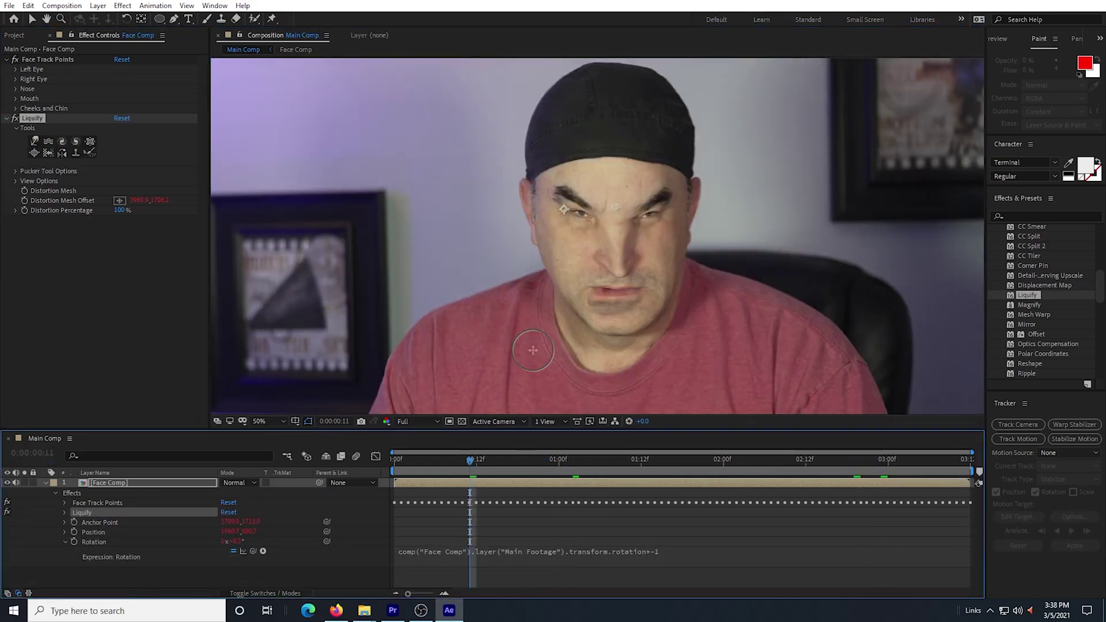
Step: Keyframe Liquify's Distortion Percentage with 0% at frame 15, then preview the warp
{"action": "left_click_drag", "start_coordinate": [470, 460], "coordinate": [525, 461]}
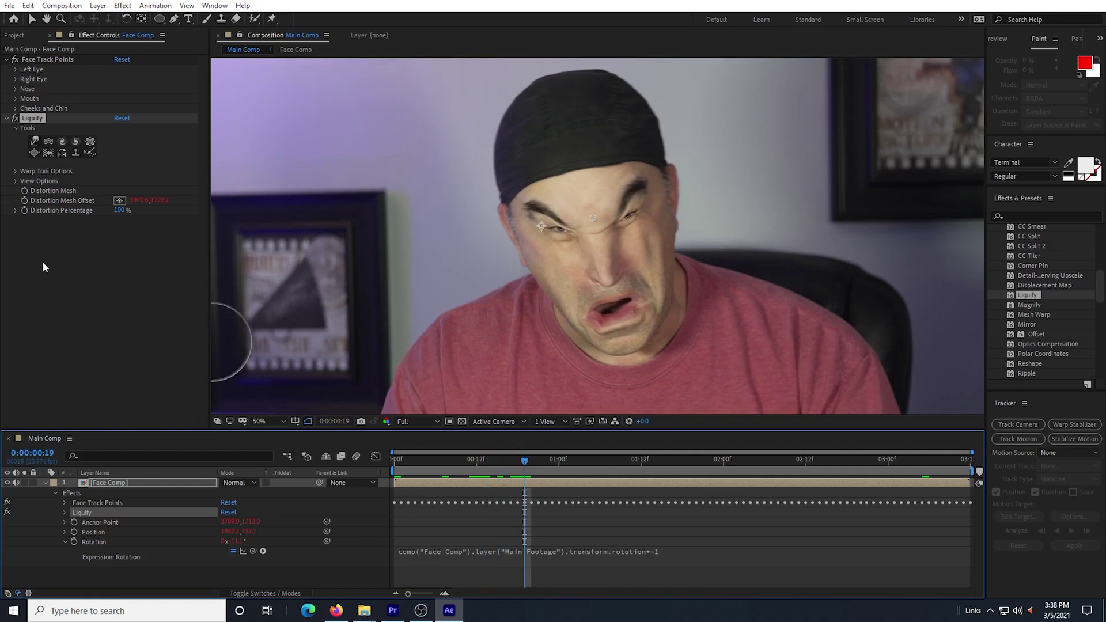
{"action": "left_click", "coordinate": [24, 217]}
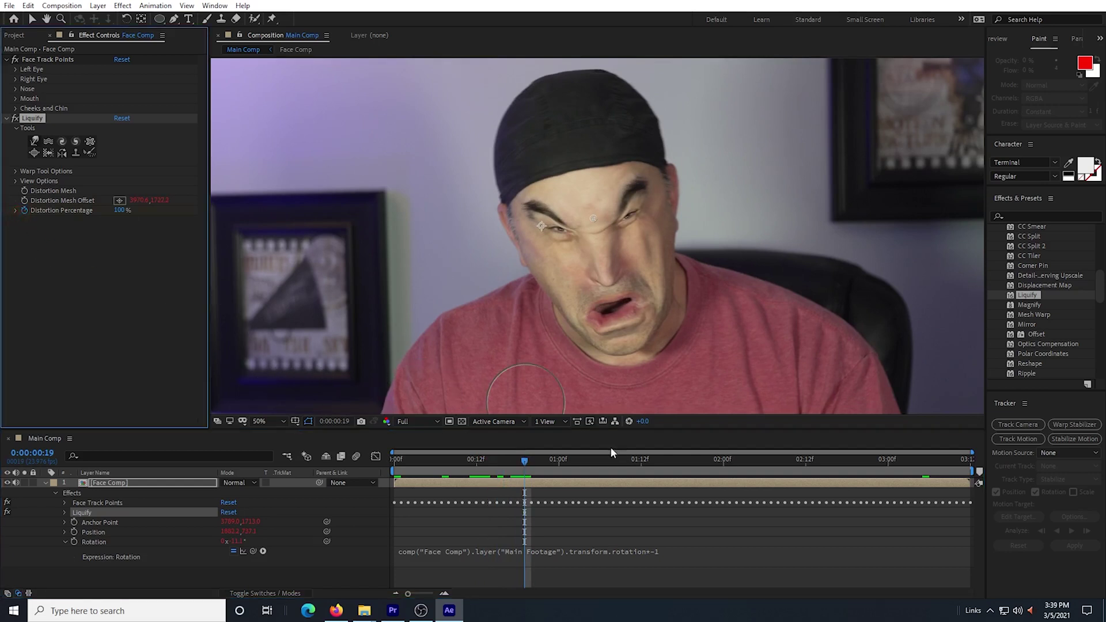
{"action": "left_click_drag", "start_coordinate": [525, 471], "coordinate": [492, 472]}
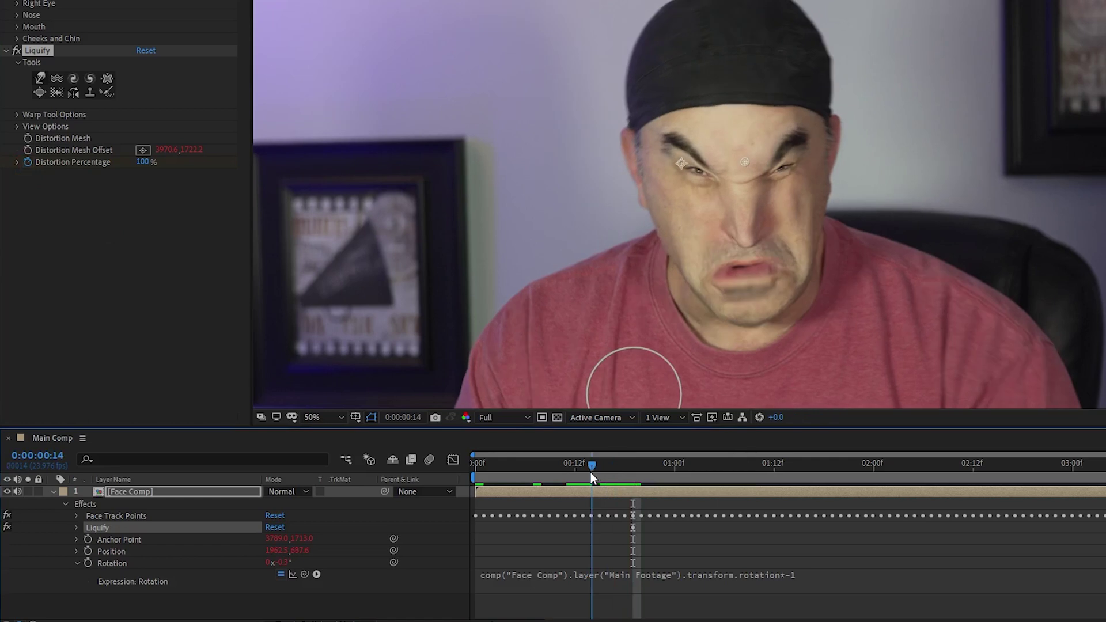
{"action": "left_click_drag", "start_coordinate": [590, 472], "coordinate": [599, 473]}
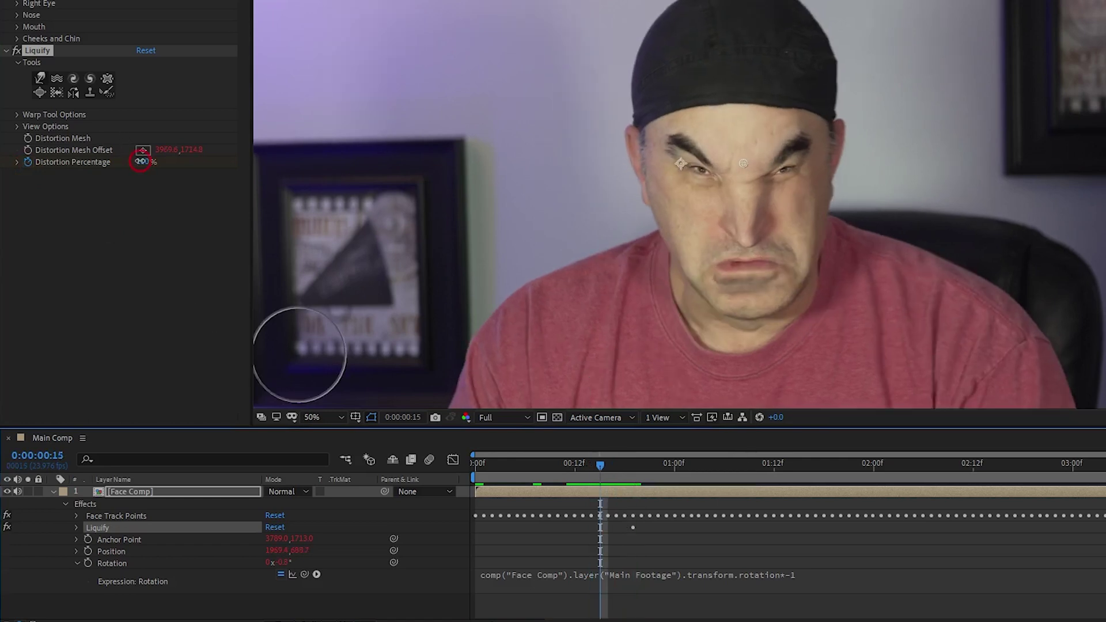
{"action": "left_click_drag", "start_coordinate": [141, 161], "coordinate": [1, 179]}
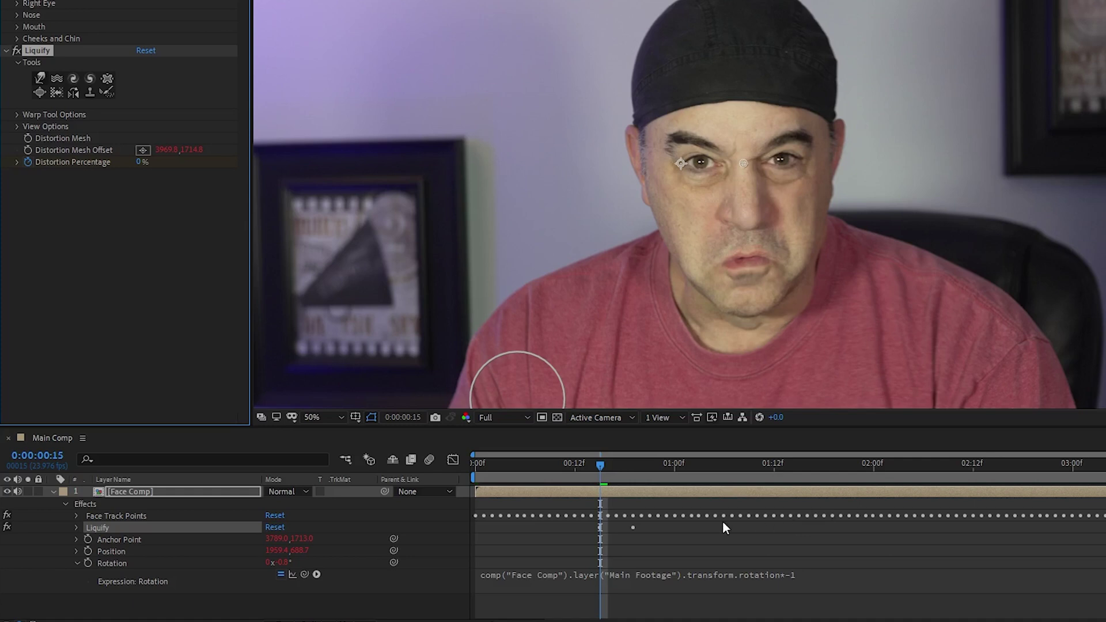
{"action": "key", "text": "space"}
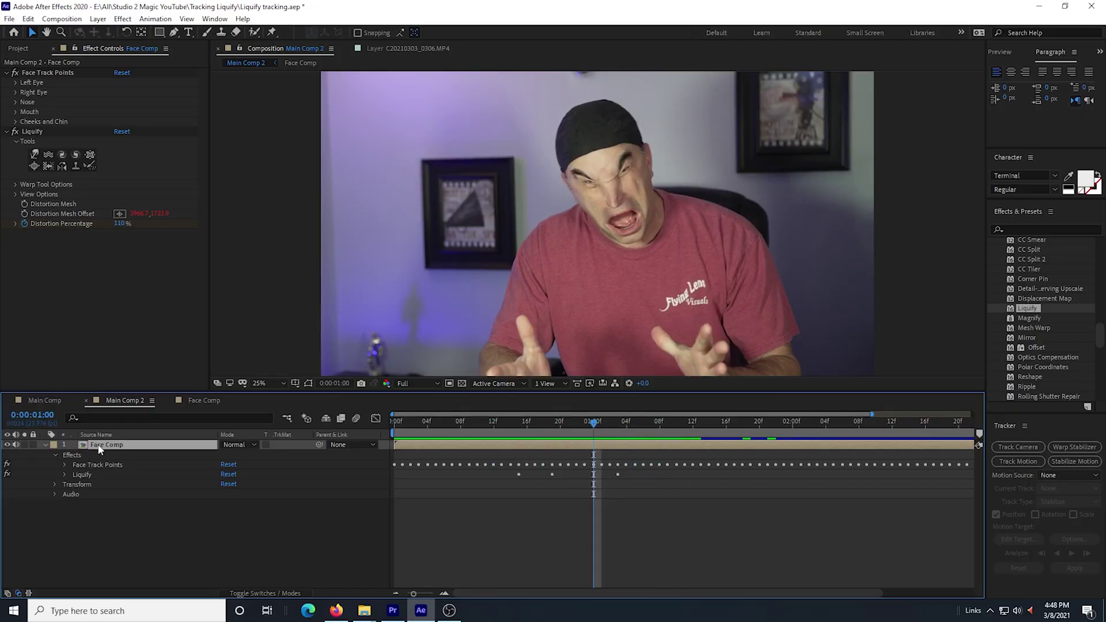
Step: Open the Face Comp precomp and scrub through its face footage
{"action": "double_click", "coordinate": [99, 448]}
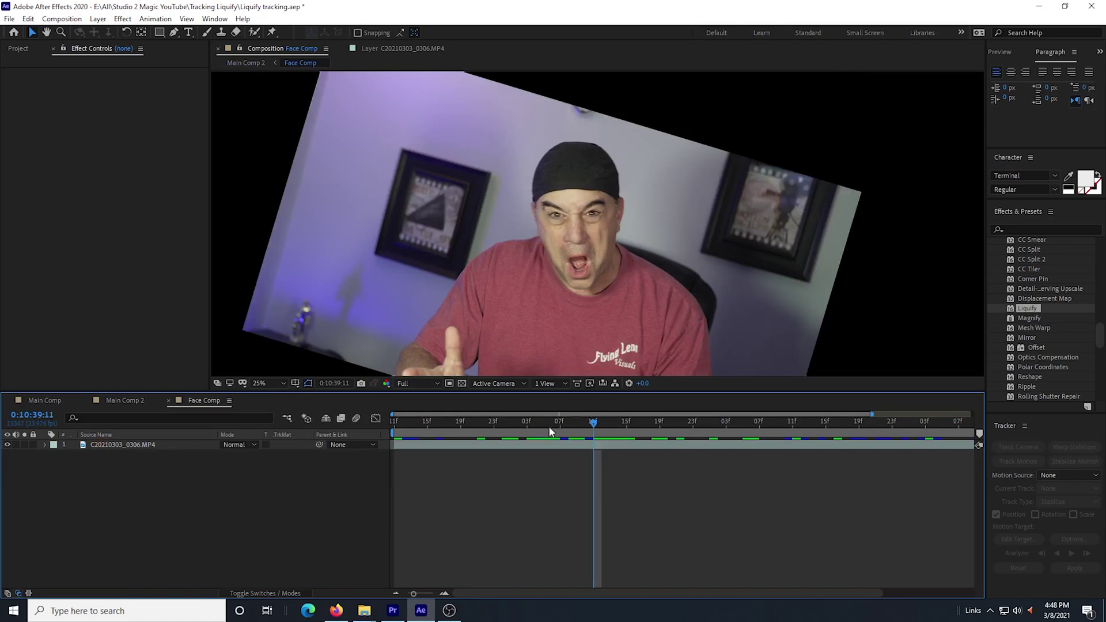
{"action": "mouse_move", "coordinate": [549, 427]}
{"action": "left_mouse_down"}
{"action": "mouse_move", "coordinate": [883, 424]}
{"action": "mouse_move", "coordinate": [558, 429]}
{"action": "left_mouse_up"}
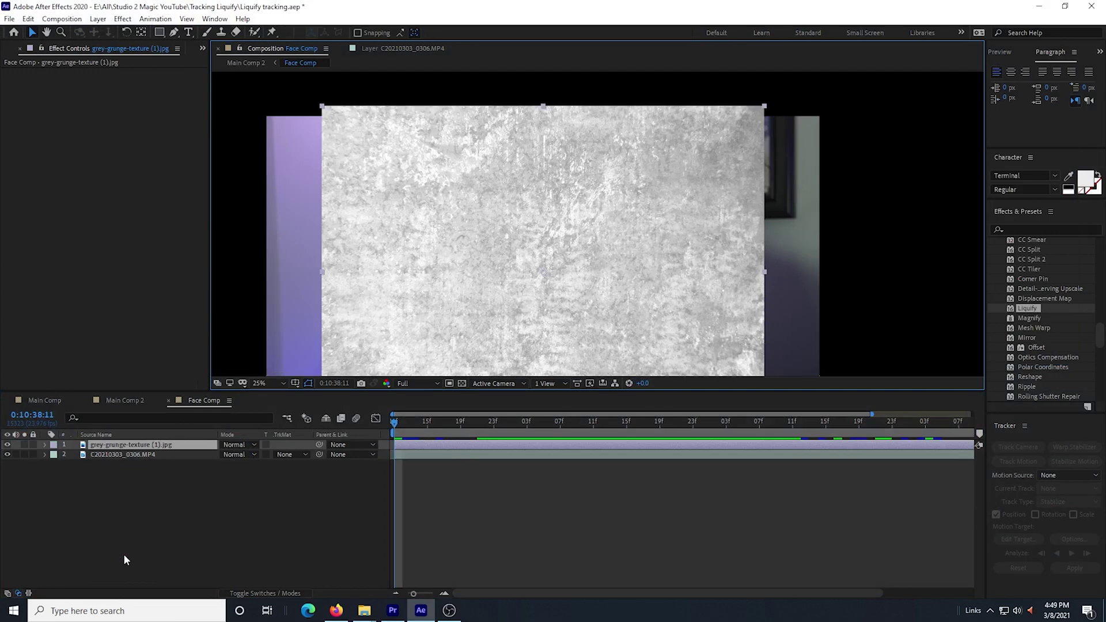
Step: Set the grunge texture to Multiply, scale it down to 66% and move it over the face
{"action": "left_click", "coordinate": [236, 444]}
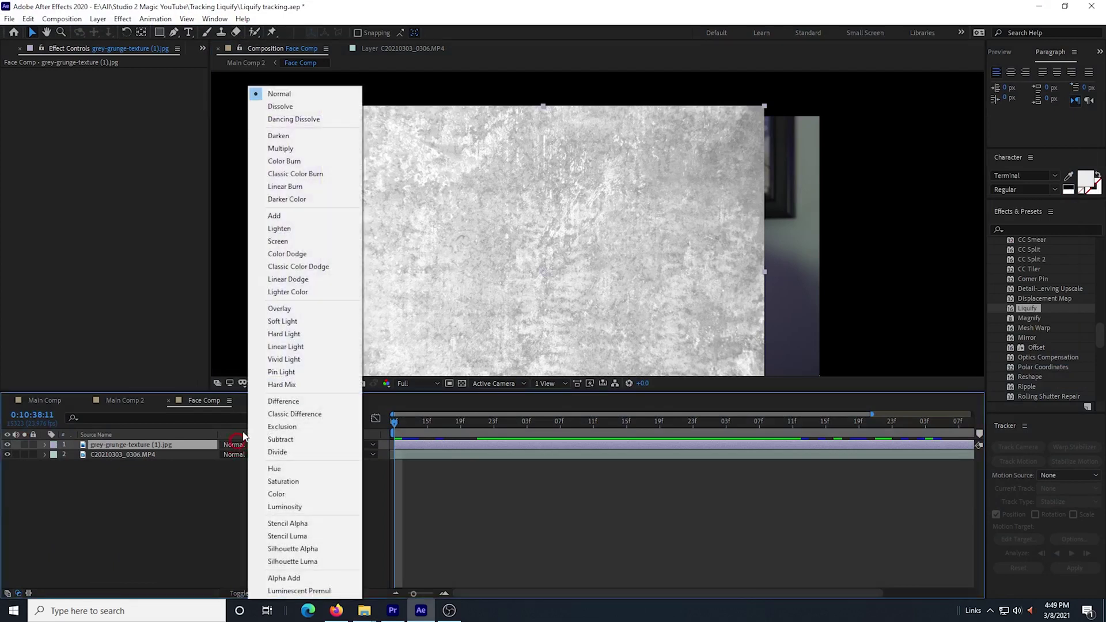
{"action": "left_click", "coordinate": [280, 148]}
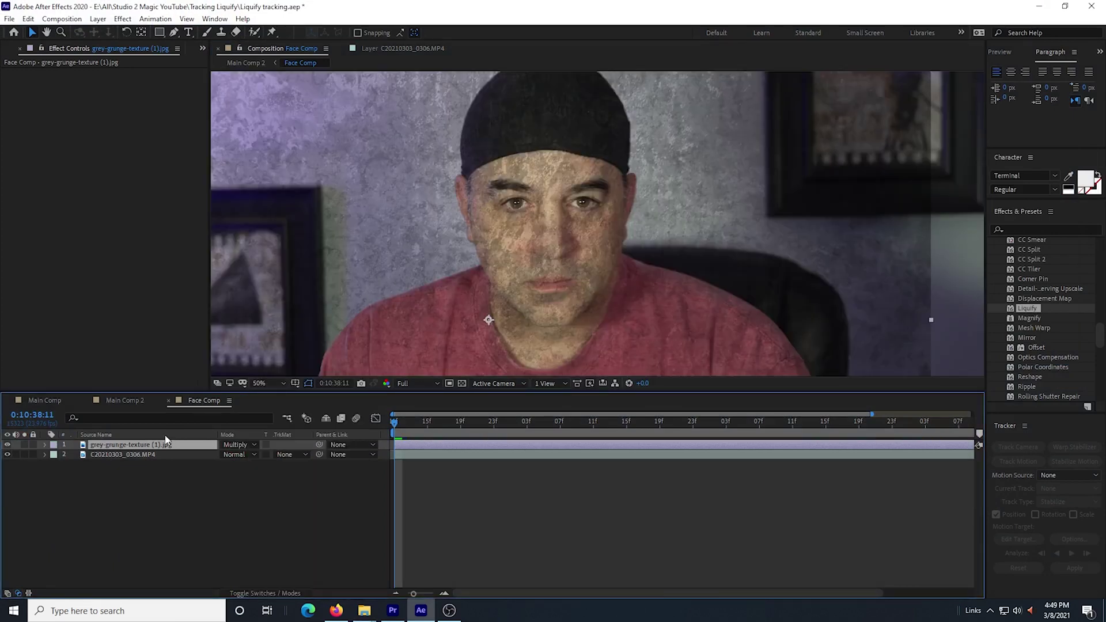
{"action": "key", "text": "s"}
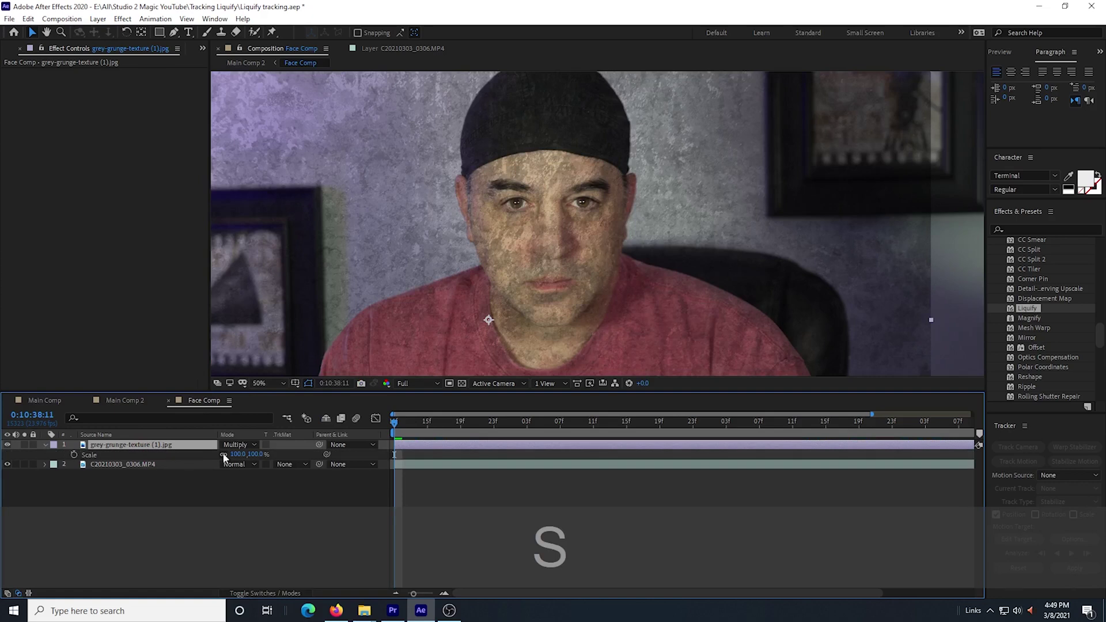
{"action": "mouse_move", "coordinate": [238, 455]}
{"action": "left_mouse_down"}
{"action": "mouse_move", "coordinate": [209, 455]}
{"action": "mouse_move", "coordinate": [222, 454]}
{"action": "left_mouse_up"}
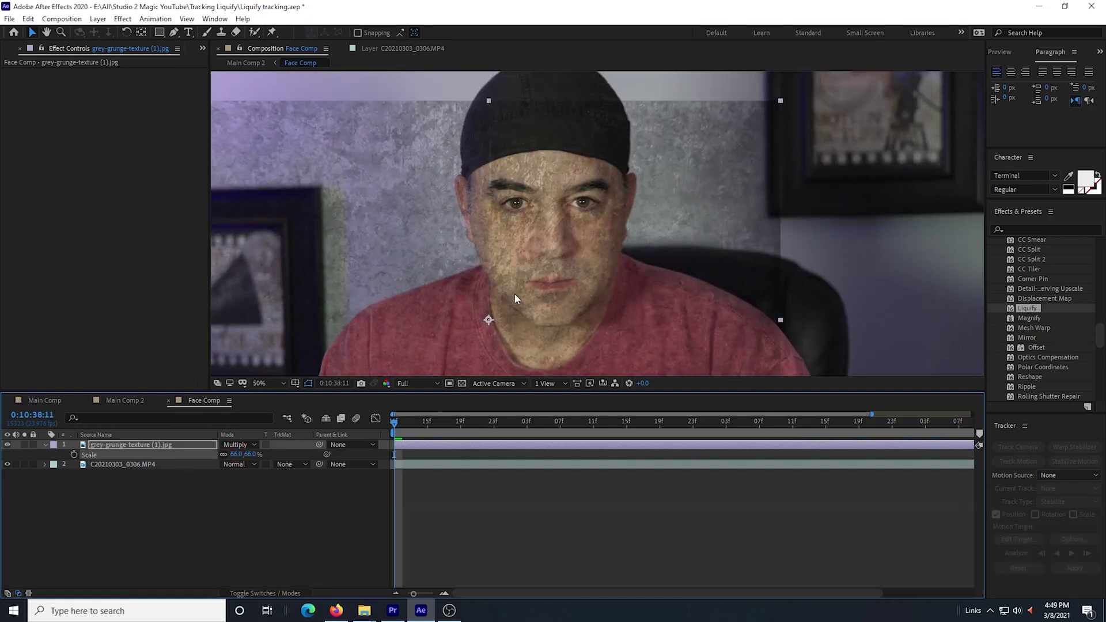
{"action": "left_click_drag", "start_coordinate": [514, 293], "coordinate": [572, 249]}
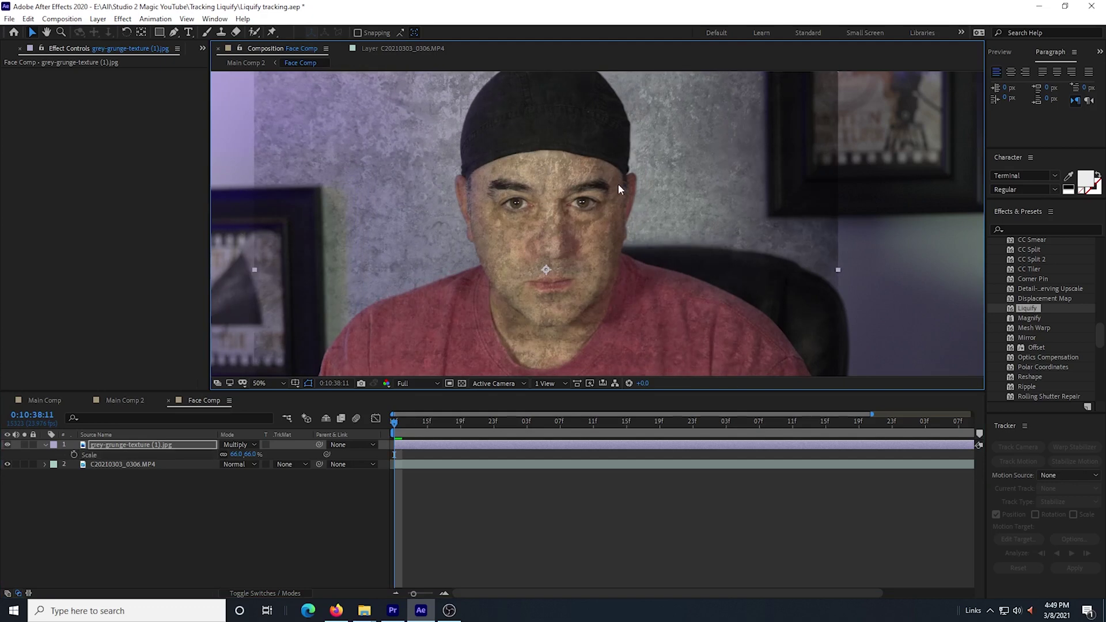
Step: Try Divide blending on the grunge texture, then return it to Multiply
{"action": "left_click", "coordinate": [250, 455]}
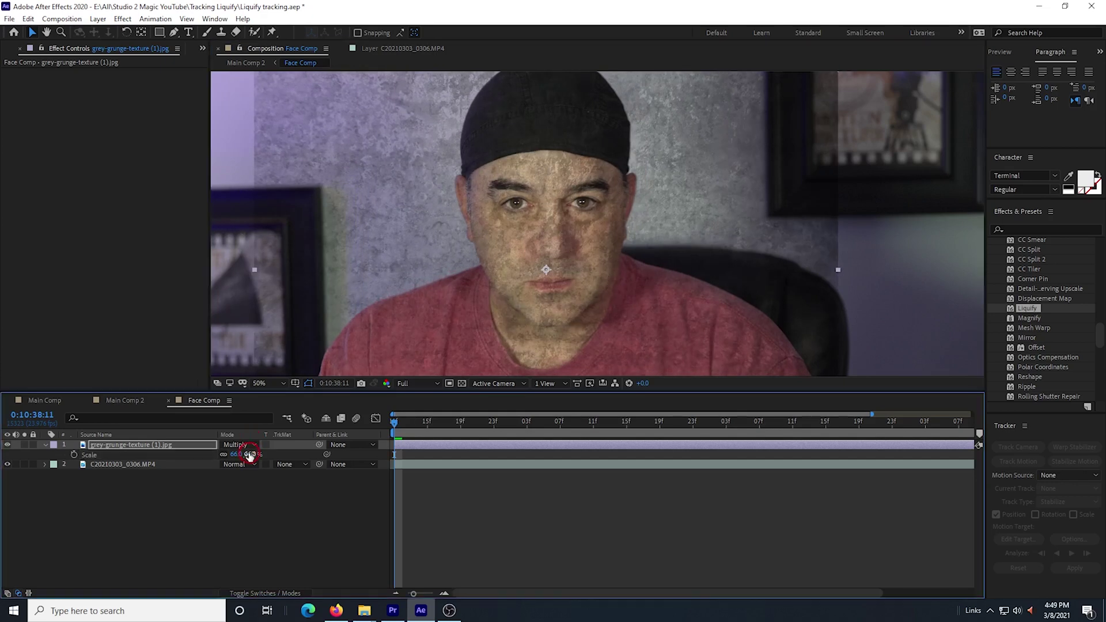
{"action": "left_click", "coordinate": [251, 446]}
{"action": "left_click", "coordinate": [271, 437]}
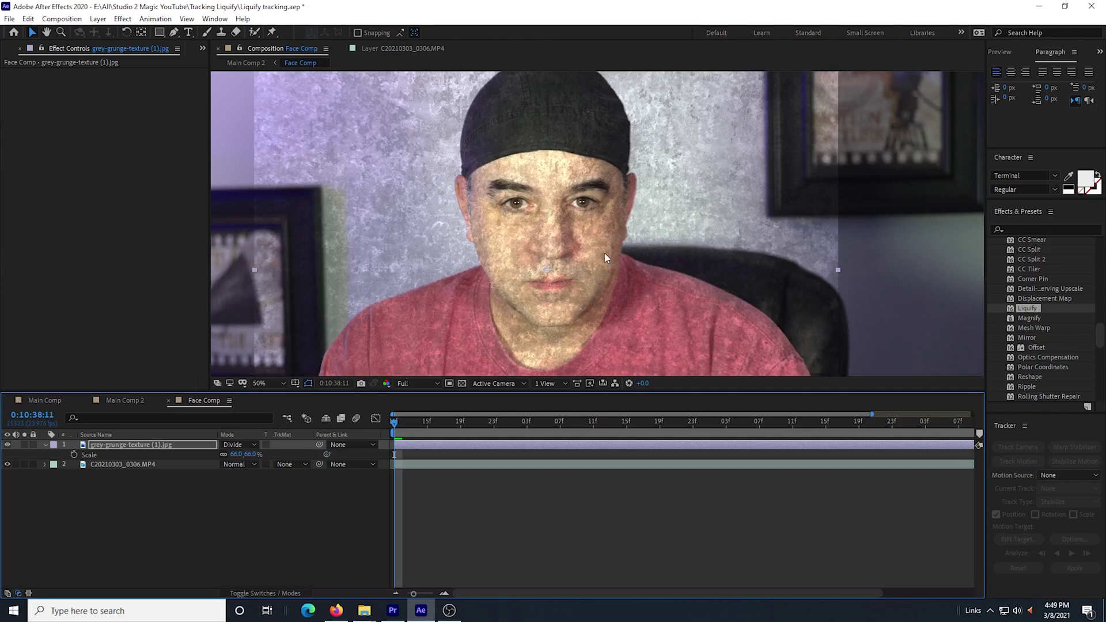
{"action": "key", "text": "period"}
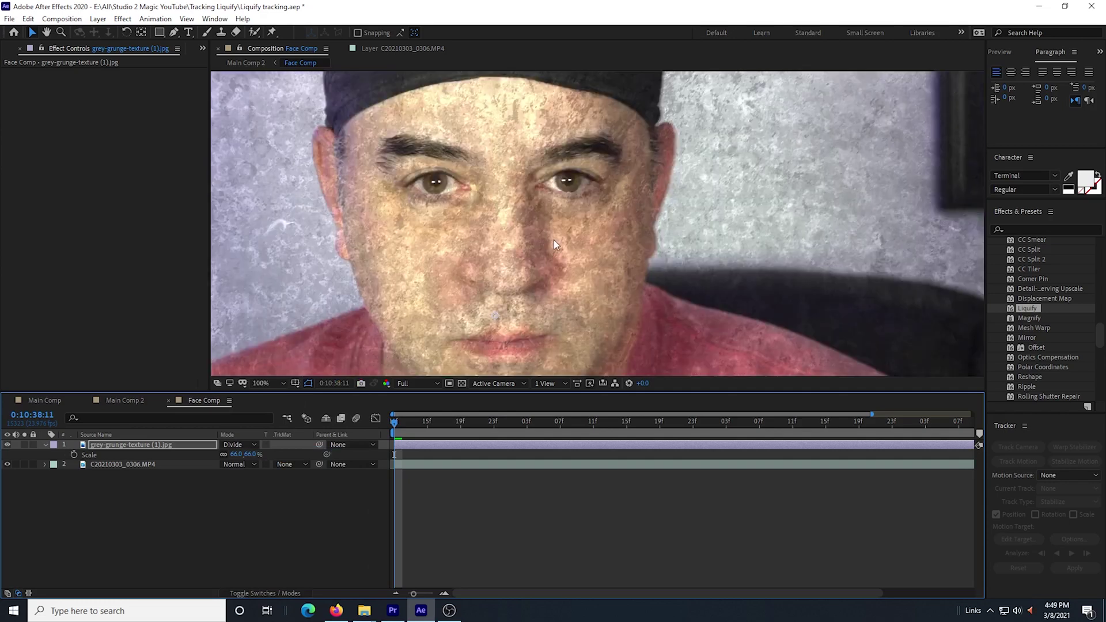
{"action": "key", "text": "comma"}
{"action": "key", "text": "ctrl+z"}
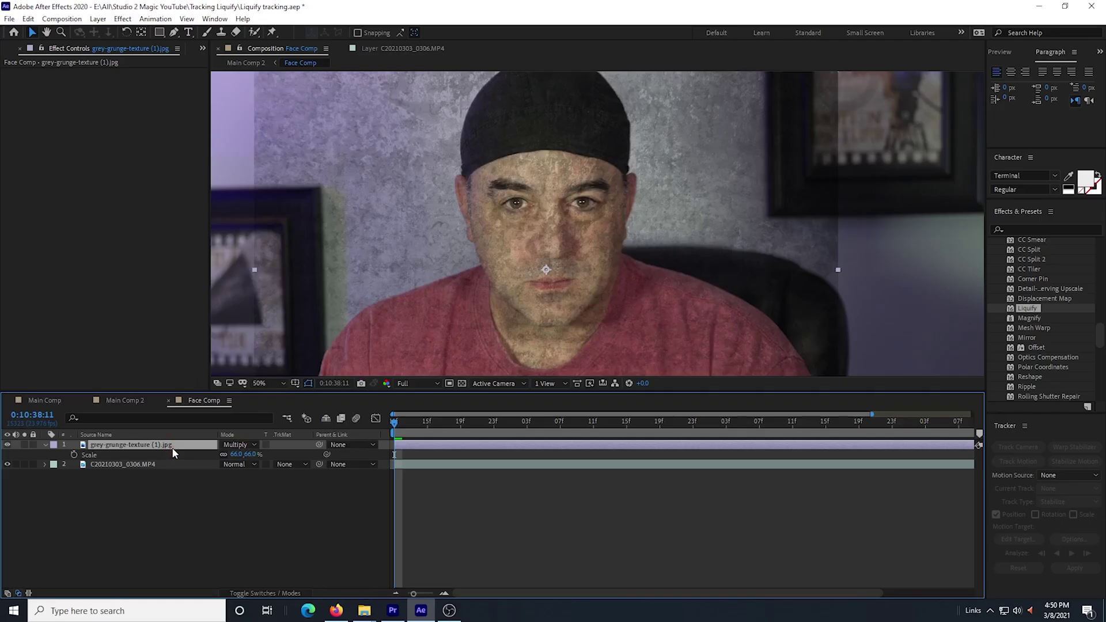
{"action": "key", "text": "shift+equal"}
{"action": "key", "text": "shift+equal"}
{"action": "key", "text": "shift+equal"}
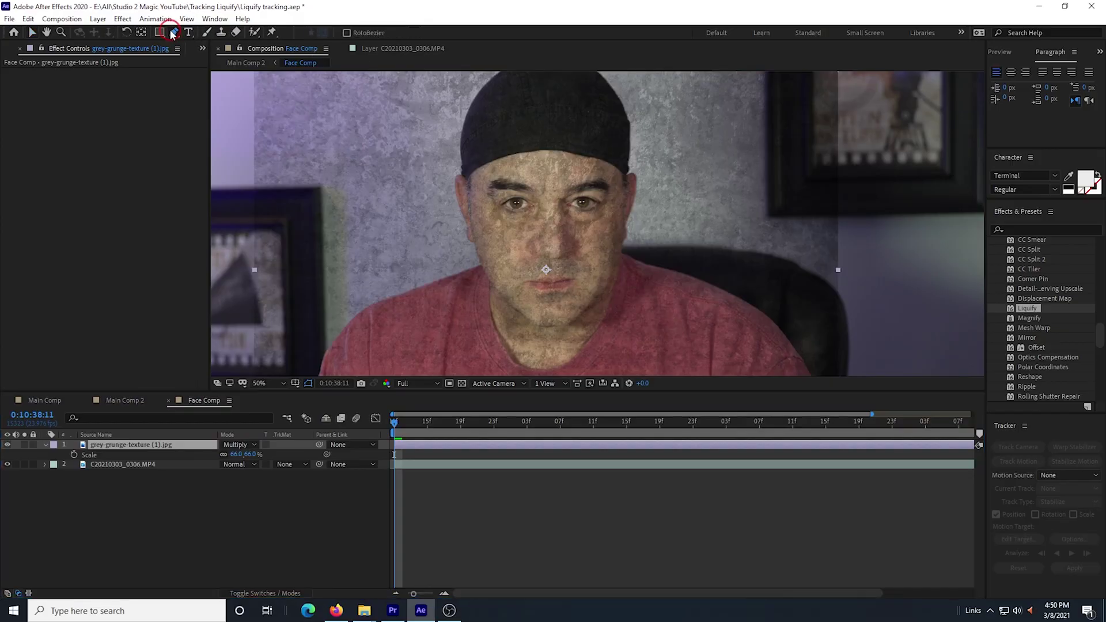
Step: Pen-draw a closed mask outlining the face on the grunge texture layer
{"action": "left_click", "coordinate": [544, 152]}
{"action": "left_click", "coordinate": [591, 158]}
{"action": "left_click", "coordinate": [618, 172]}
{"action": "left_click", "coordinate": [624, 220]}
{"action": "left_click", "coordinate": [617, 265]}
{"action": "left_click", "coordinate": [609, 283]}
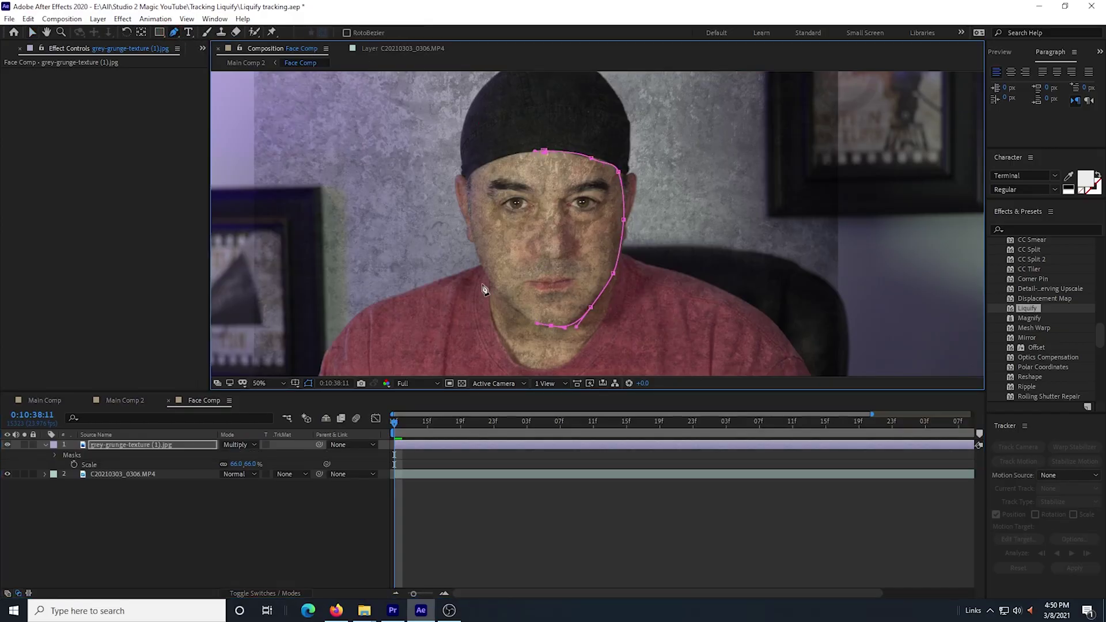
{"action": "left_click", "coordinate": [471, 174]}
{"action": "left_click", "coordinate": [545, 151]}
{"action": "left_click", "coordinate": [116, 446]}
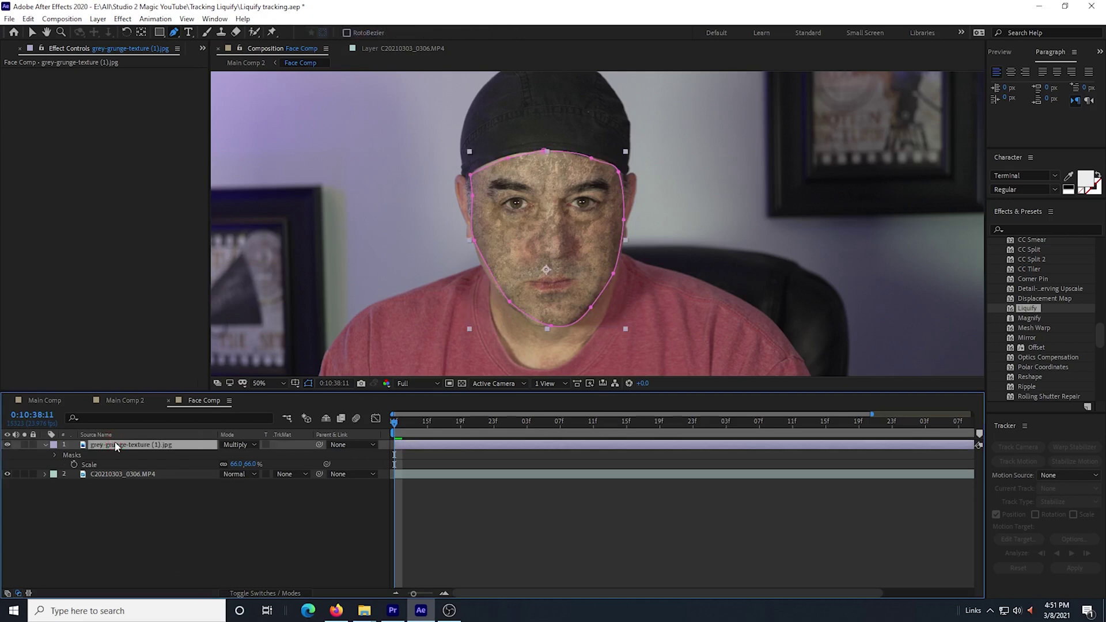
Step: Set the grunge mask's feather to 294 px and expansion to -74 px
{"action": "key", "text": "f"}
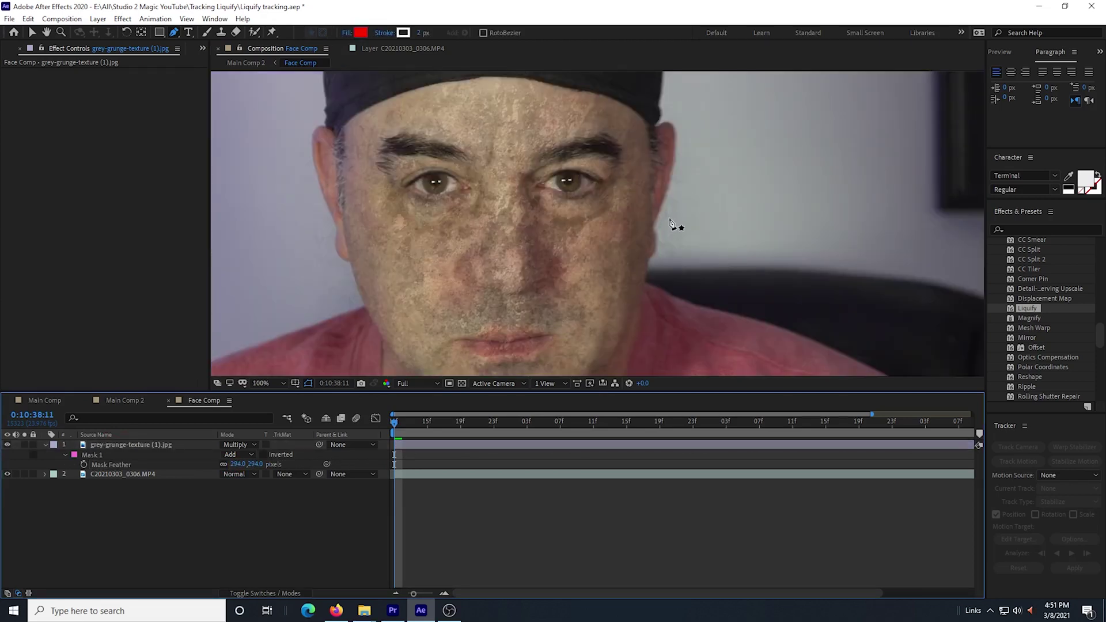
{"action": "key", "text": "v"}
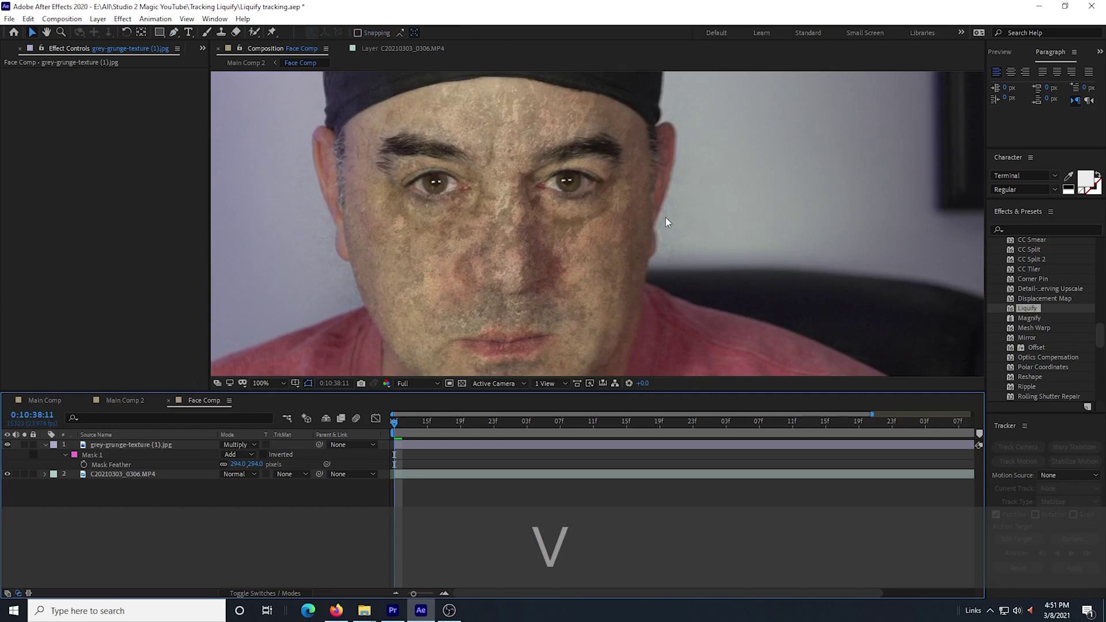
{"action": "left_click", "coordinate": [66, 455]}
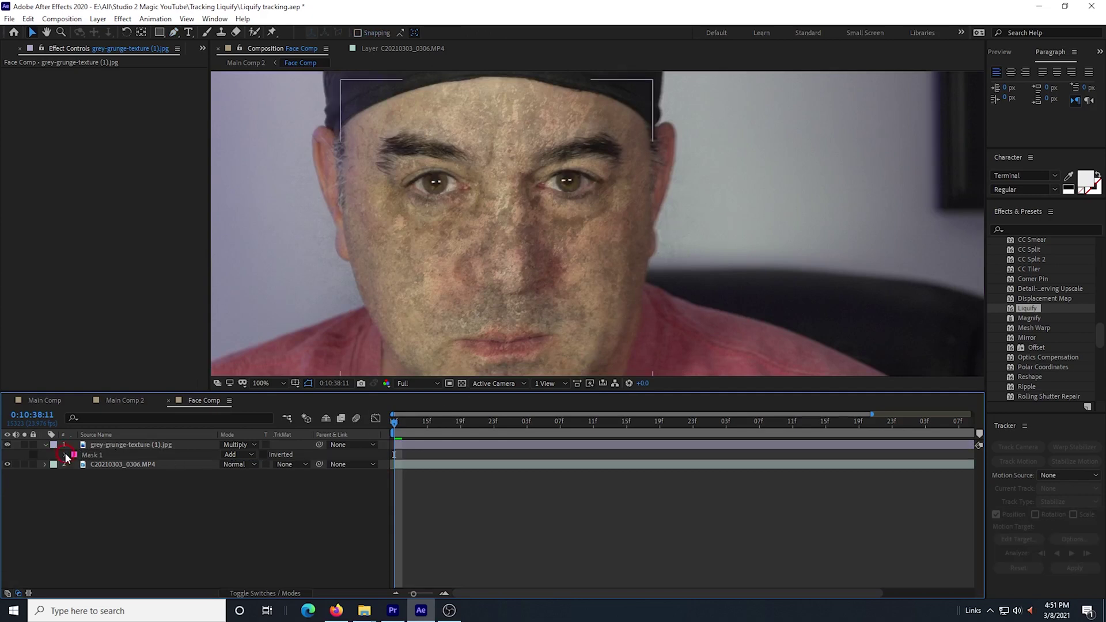
{"action": "left_click", "coordinate": [65, 454]}
{"action": "left_click", "coordinate": [130, 493]}
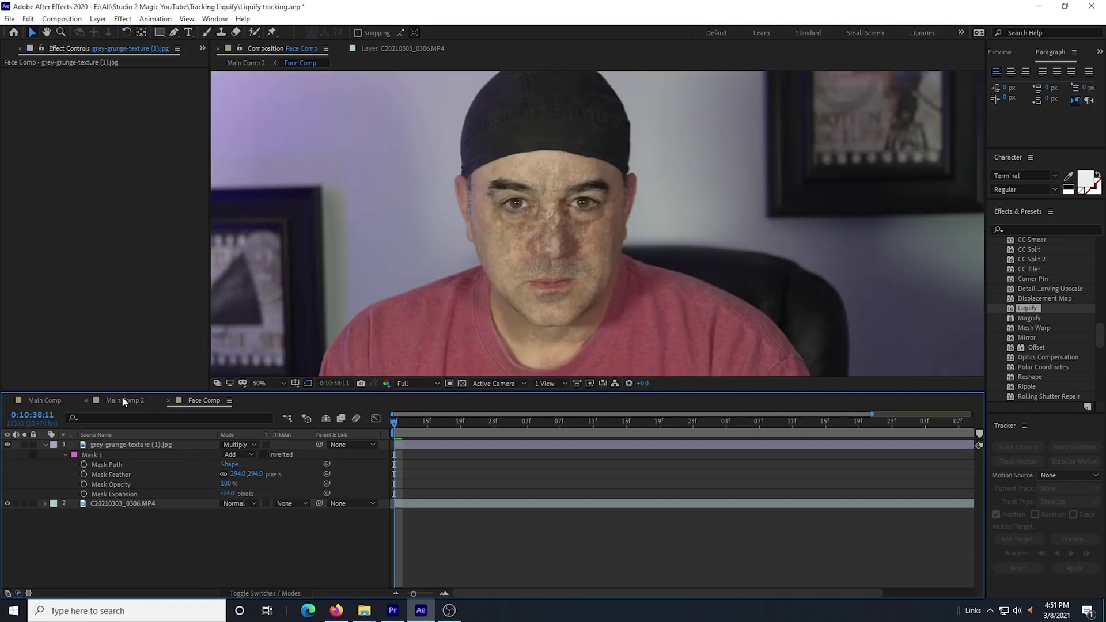
Step: Check an early frame in Main Comp 2, then return to the Face Comp timeline
{"action": "left_click", "coordinate": [122, 397]}
{"action": "mouse_move", "coordinate": [524, 425]}
{"action": "left_mouse_down"}
{"action": "mouse_move", "coordinate": [551, 428]}
{"action": "mouse_move", "coordinate": [517, 431]}
{"action": "mouse_move", "coordinate": [562, 430]}
{"action": "mouse_move", "coordinate": [524, 430]}
{"action": "left_mouse_up"}
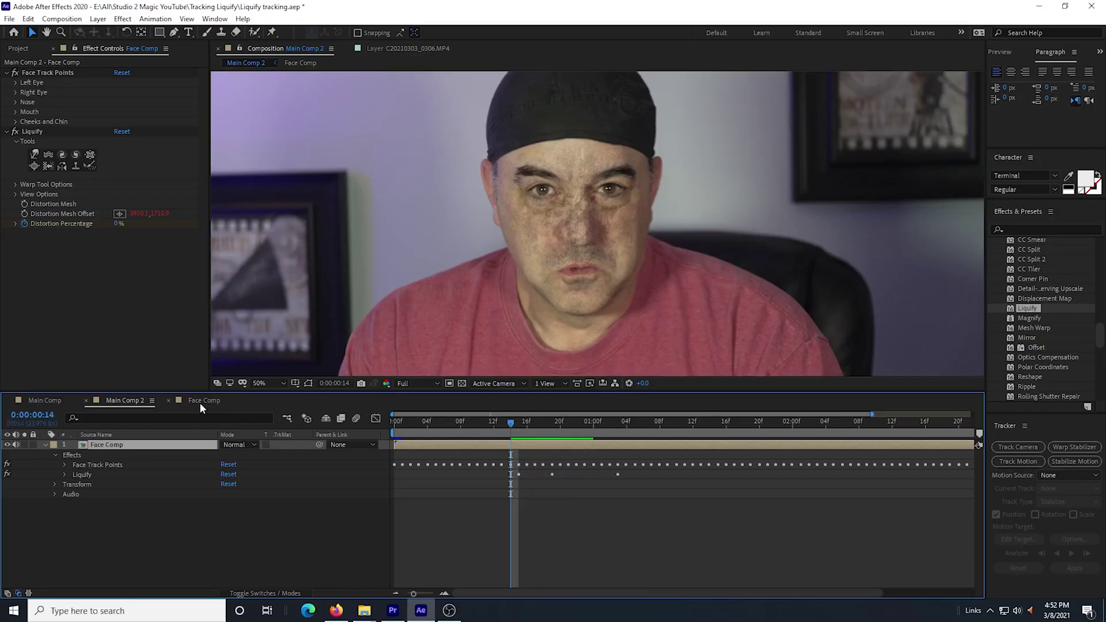
{"action": "left_click", "coordinate": [200, 402]}
Step: Create a new adjustment layer named 'Face Darkening'
{"action": "right_click", "coordinate": [166, 555]}
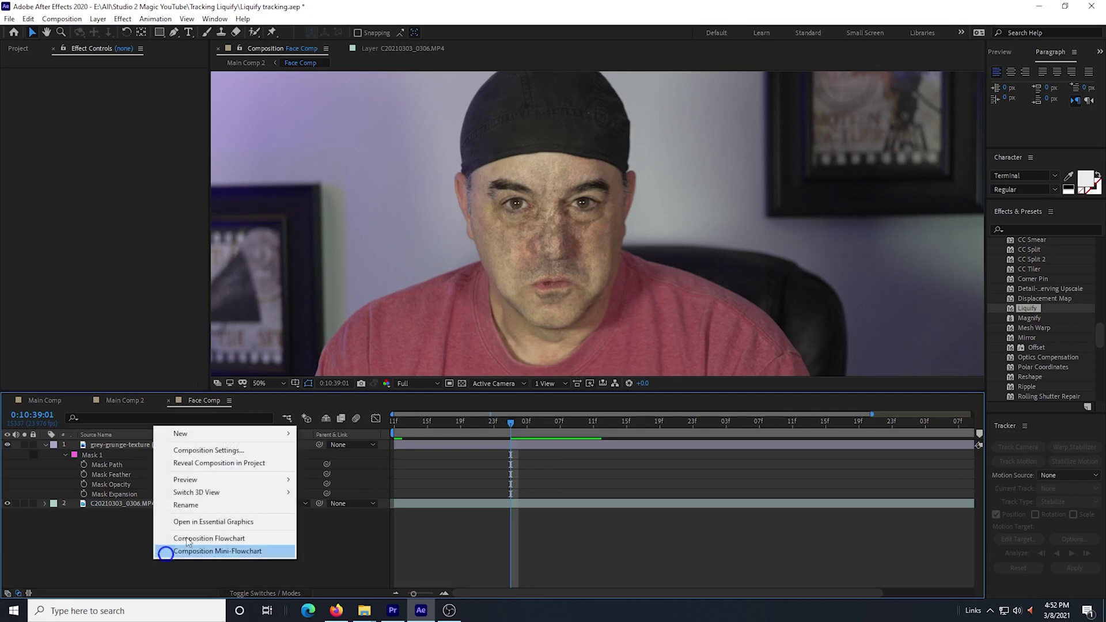
{"action": "left_click", "coordinate": [334, 527]}
{"action": "key", "text": "Return"}
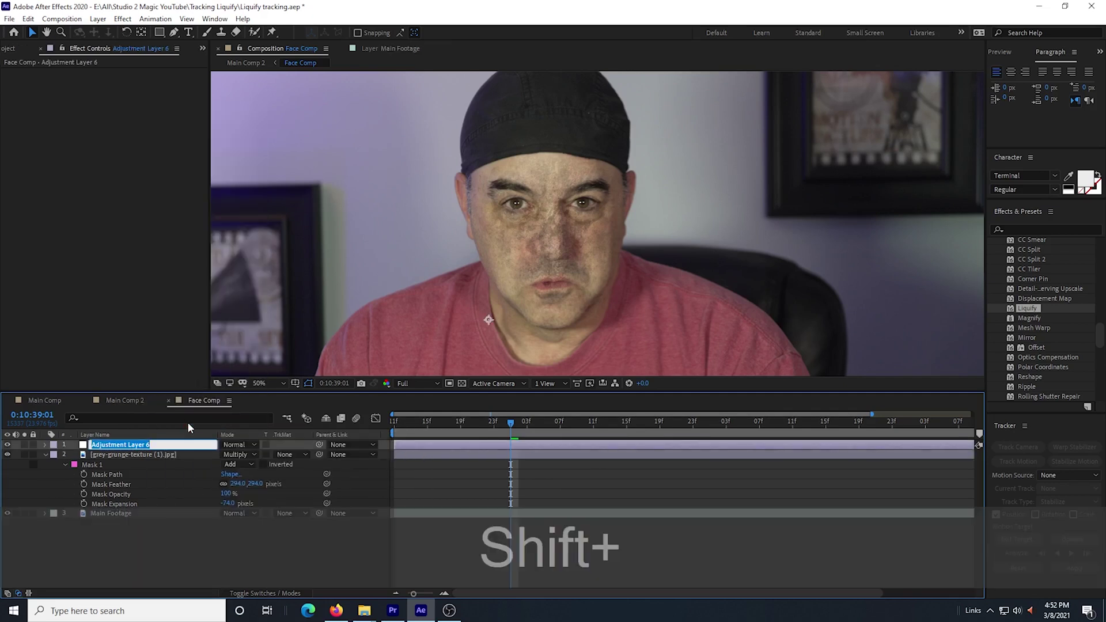
{"action": "type", "text": "Face Darkening"}
{"action": "key", "text": "Return"}
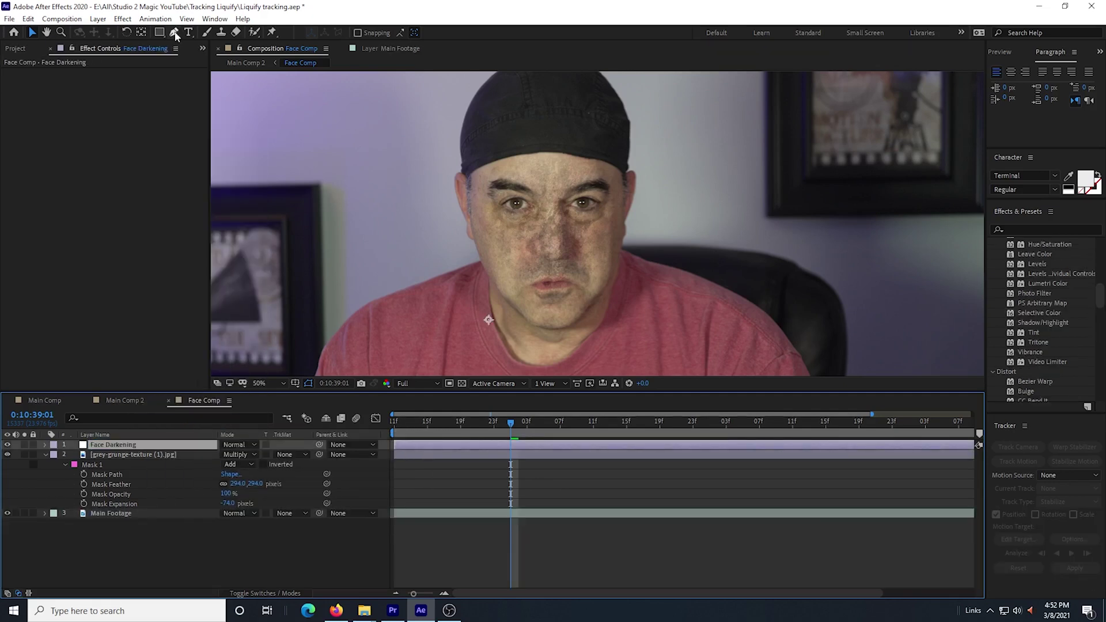
Step: Pen-mask the face outline on the Face Darkening layer
{"action": "key", "text": "g"}
{"action": "left_click", "coordinate": [564, 178]}
{"action": "left_click", "coordinate": [594, 176]}
{"action": "left_click", "coordinate": [613, 187]}
{"action": "left_click", "coordinate": [613, 198]}
{"action": "left_click", "coordinate": [613, 211]}
{"action": "left_click", "coordinate": [611, 224]}
{"action": "left_click", "coordinate": [611, 242]}
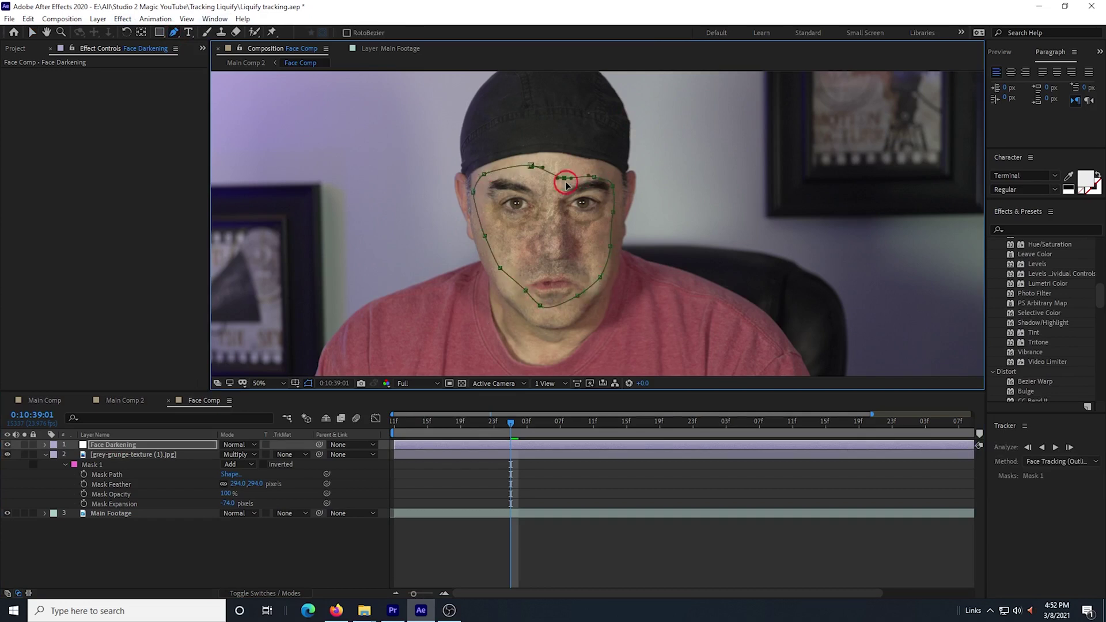
{"action": "left_click", "coordinate": [576, 301]}
{"action": "scroll", "coordinate": [1036, 305], "scroll_direction": "up", "scroll_amount": 5}
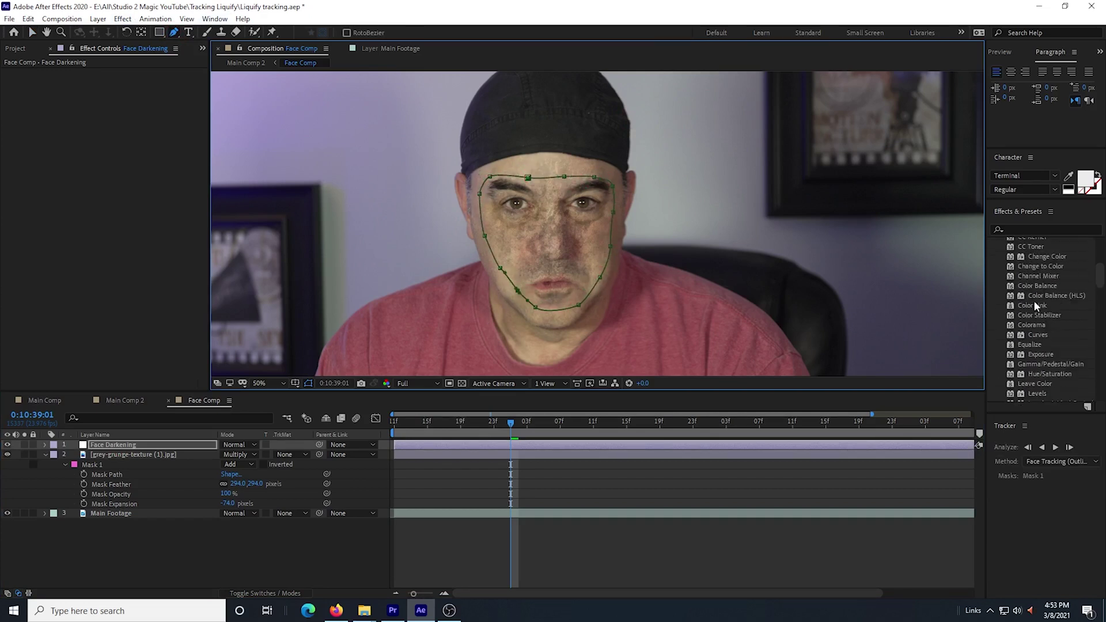
Step: Darken the face with a lowered Curves effect and feather the mask to 84 px
{"action": "left_click_drag", "start_coordinate": [1043, 336], "coordinate": [116, 310]}
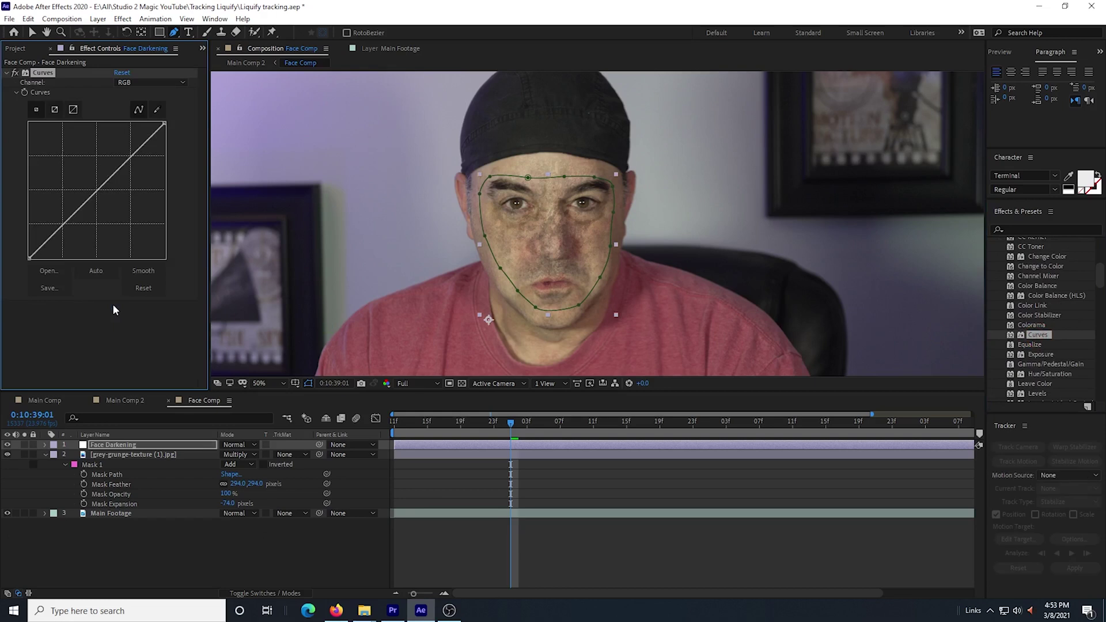
{"action": "left_click_drag", "start_coordinate": [96, 191], "coordinate": [100, 199]}
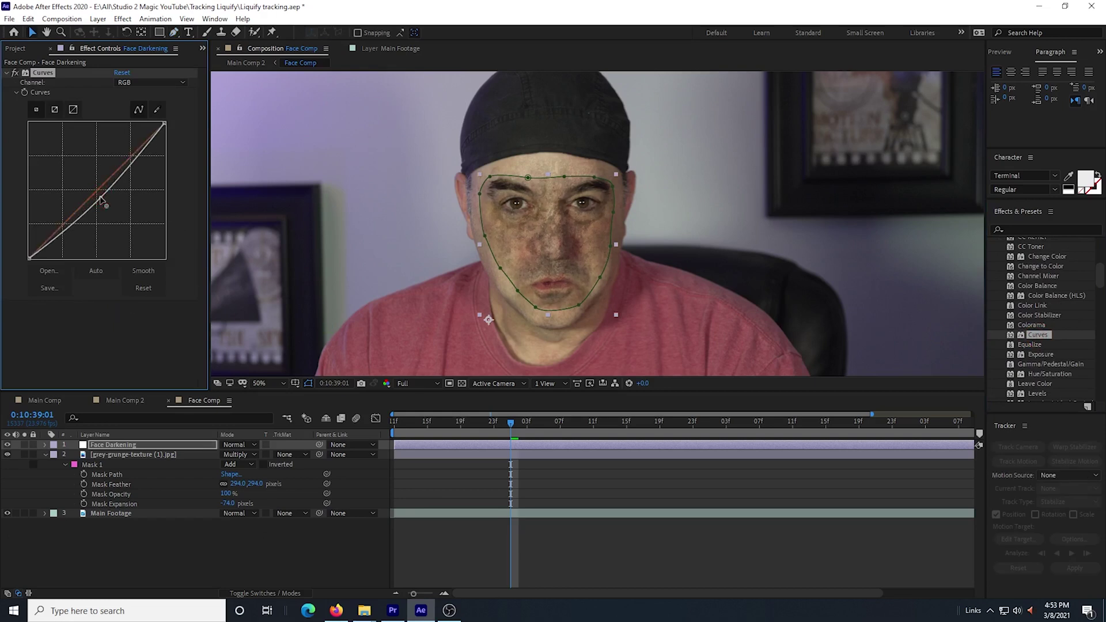
{"action": "left_click", "coordinate": [45, 455]}
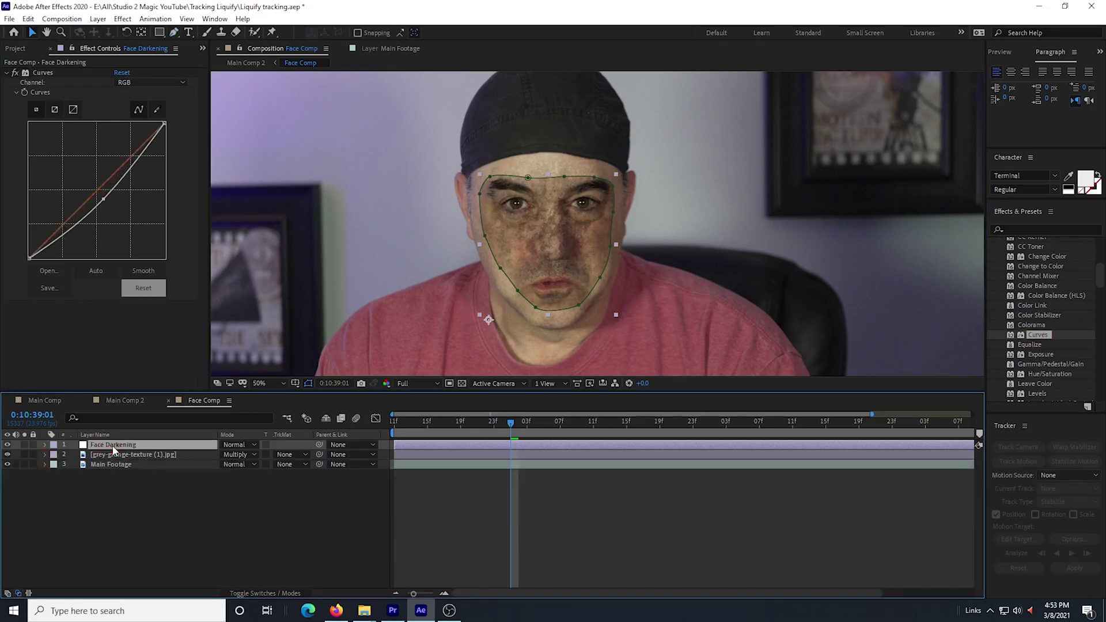
{"action": "key", "text": "f"}
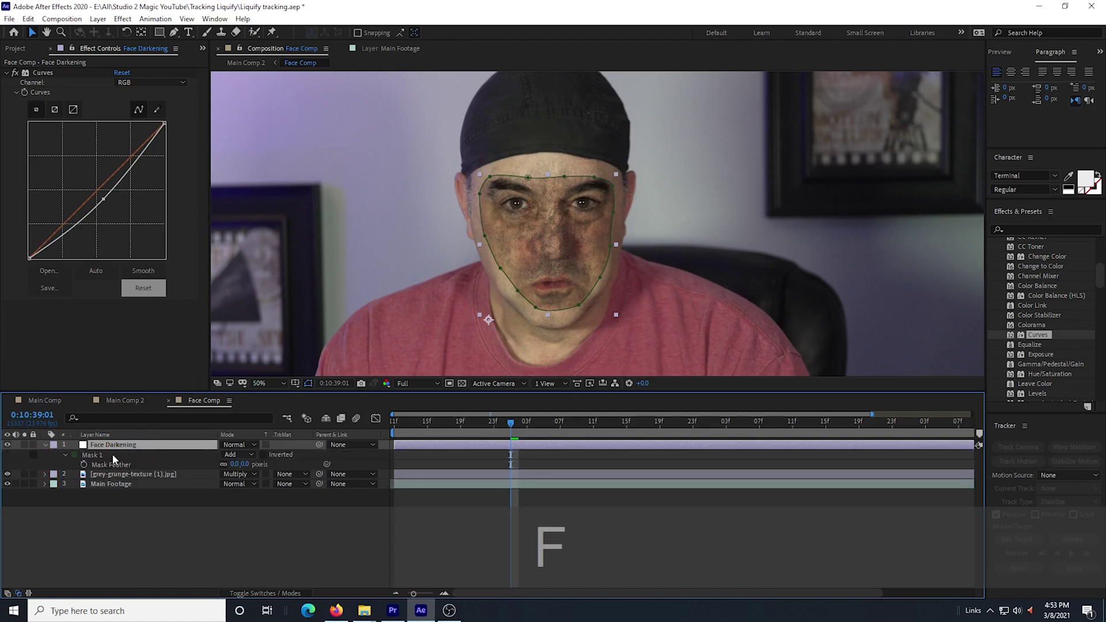
{"action": "left_click_drag", "start_coordinate": [237, 464], "coordinate": [245, 463]}
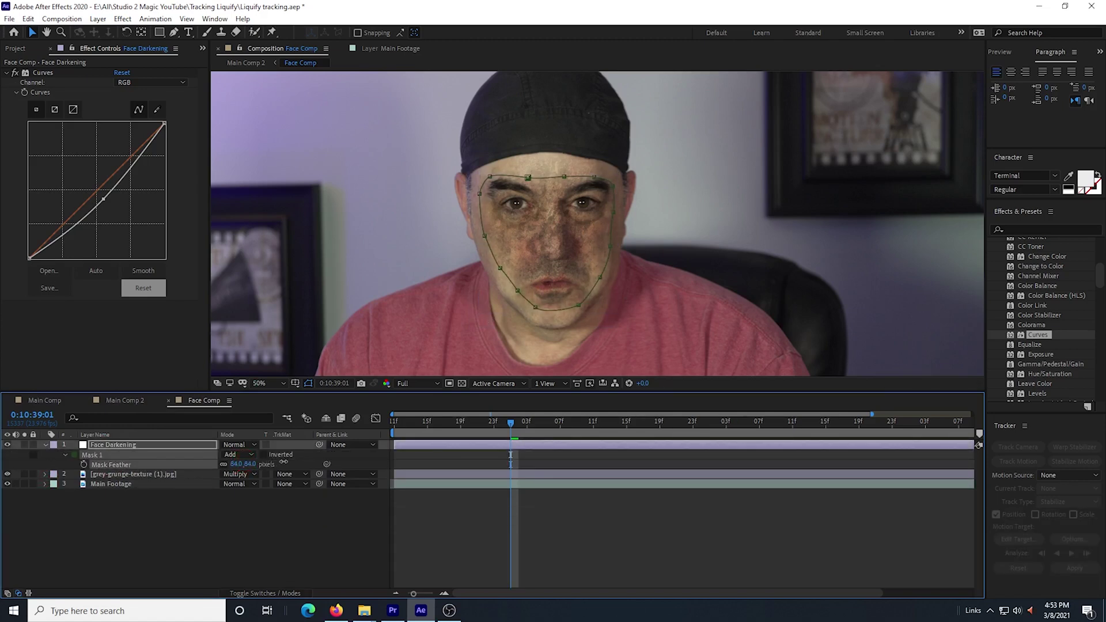
{"action": "right_click", "coordinate": [112, 530]}
Step: Create another adjustment layer named 'Eye Darkening'
{"action": "left_click", "coordinate": [288, 479]}
{"action": "key", "text": "Return"}
{"action": "type", "text": "Eyue"}
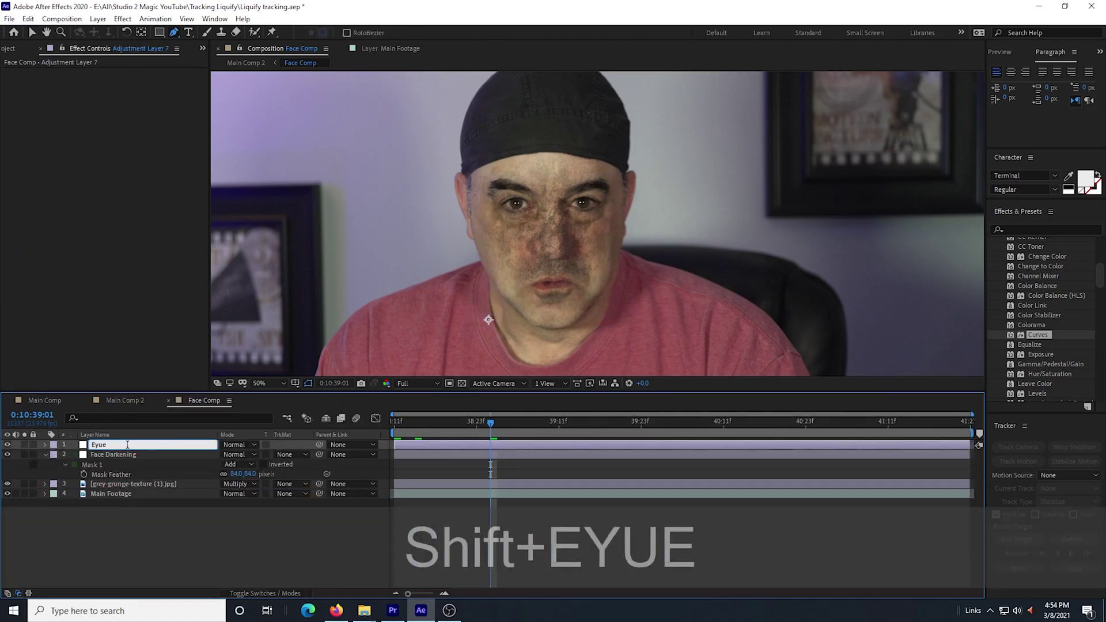
{"action": "key", "text": "BackSpace"}
{"action": "key", "text": "BackSpace"}
{"action": "key", "text": "BackSpace"}
{"action": "key", "text": "BackSpace"}
{"action": "type", "text": "Eye Darkening"}
{"action": "key", "text": "Return"}
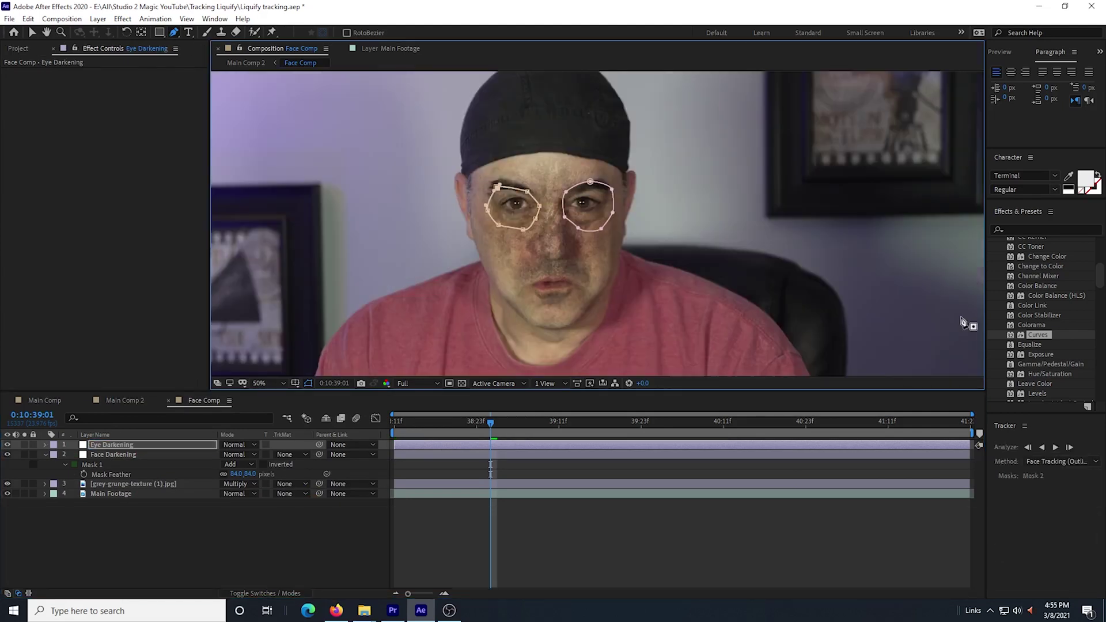
Step: Darken the eyes with a lowered Curves effect and feather both eye masks to 42 px
{"action": "left_click_drag", "start_coordinate": [1038, 335], "coordinate": [634, 444]}
{"action": "mouse_move", "coordinate": [101, 188]}
{"action": "left_mouse_down"}
{"action": "mouse_move", "coordinate": [101, 211]}
{"action": "mouse_move", "coordinate": [99, 200]}
{"action": "left_mouse_up"}
{"action": "key", "text": "period"}
{"action": "left_click", "coordinate": [130, 528]}
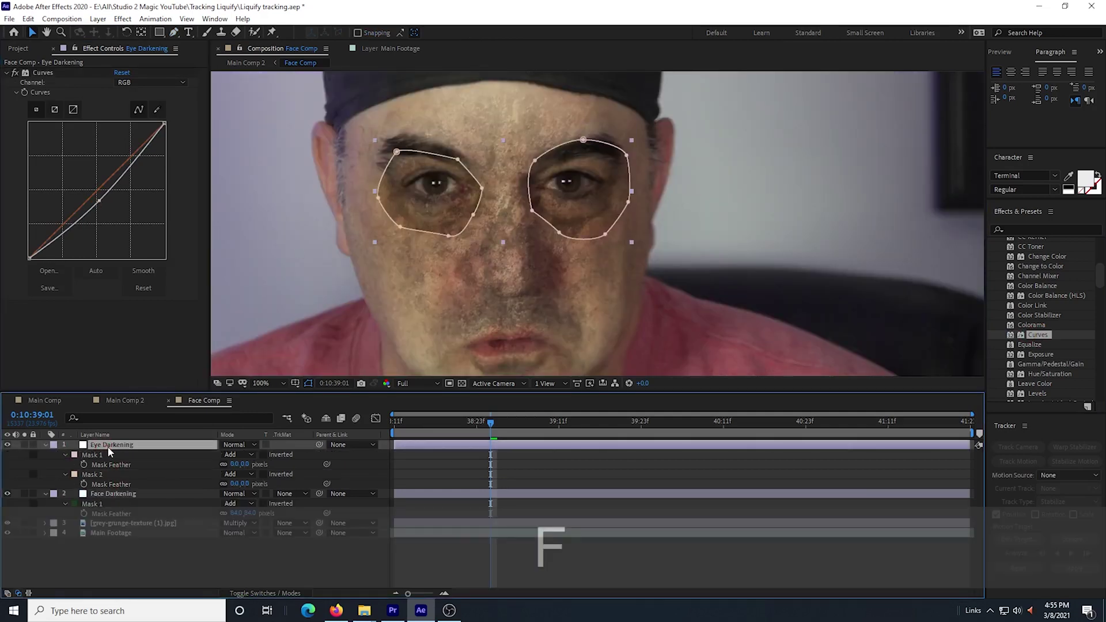
{"action": "left_click", "coordinate": [97, 476], "text": "shift"}
{"action": "left_click_drag", "start_coordinate": [236, 484], "coordinate": [257, 484]}
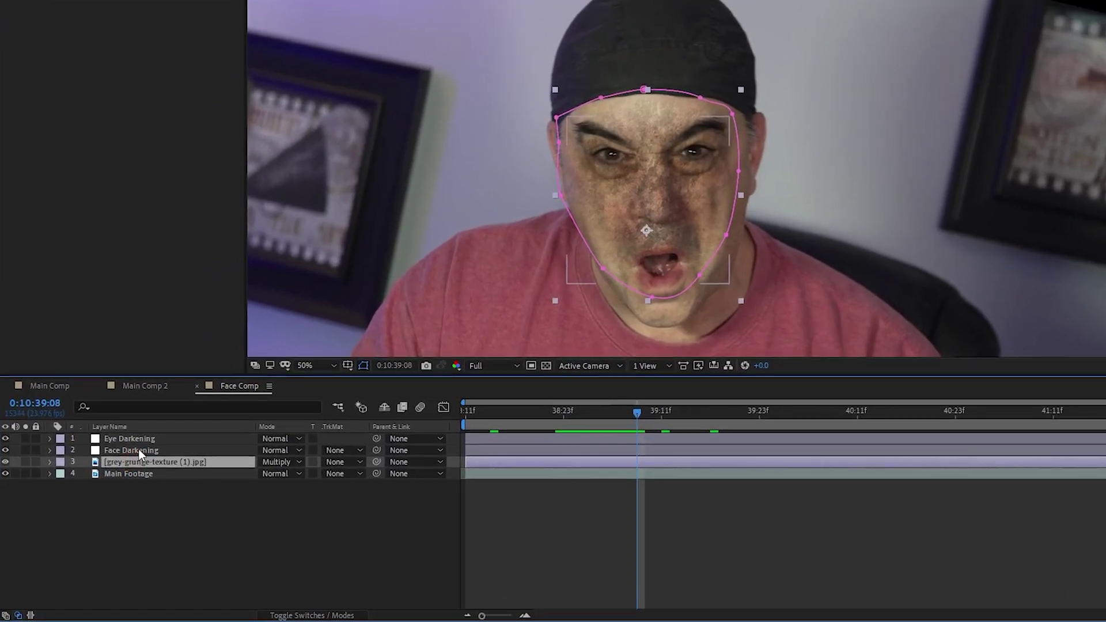
Step: Keyframe Opacity on Eye Darkening, Face Darkening and grunge layers, starting from 0% a few frames earlier
{"action": "left_click", "coordinate": [144, 437], "text": "shift"}
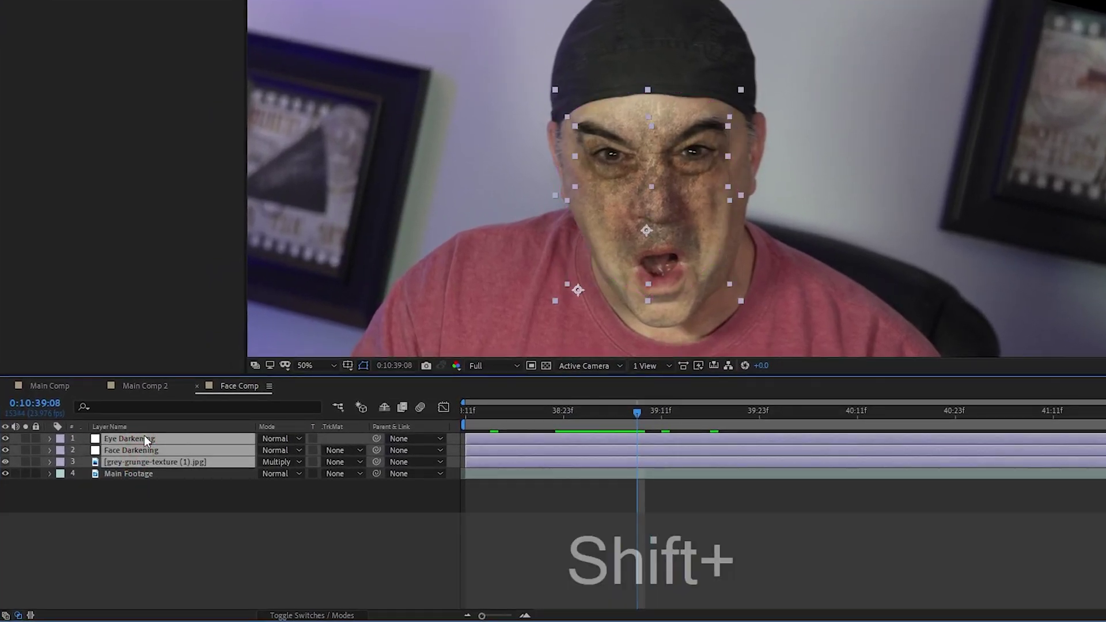
{"action": "key", "text": "t"}
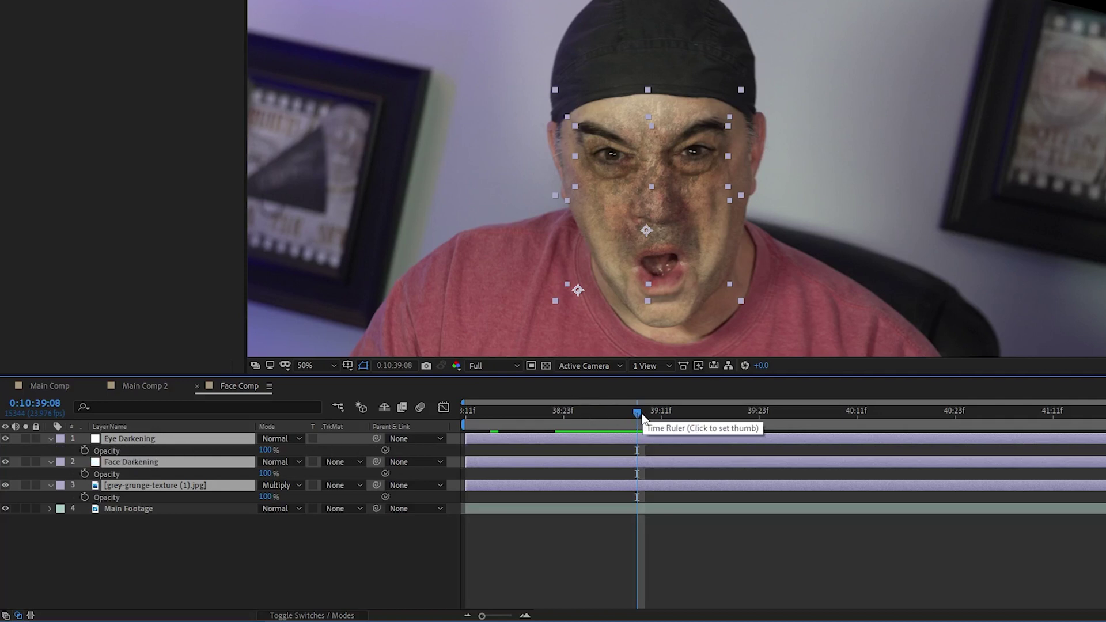
{"action": "left_click", "coordinate": [85, 451]}
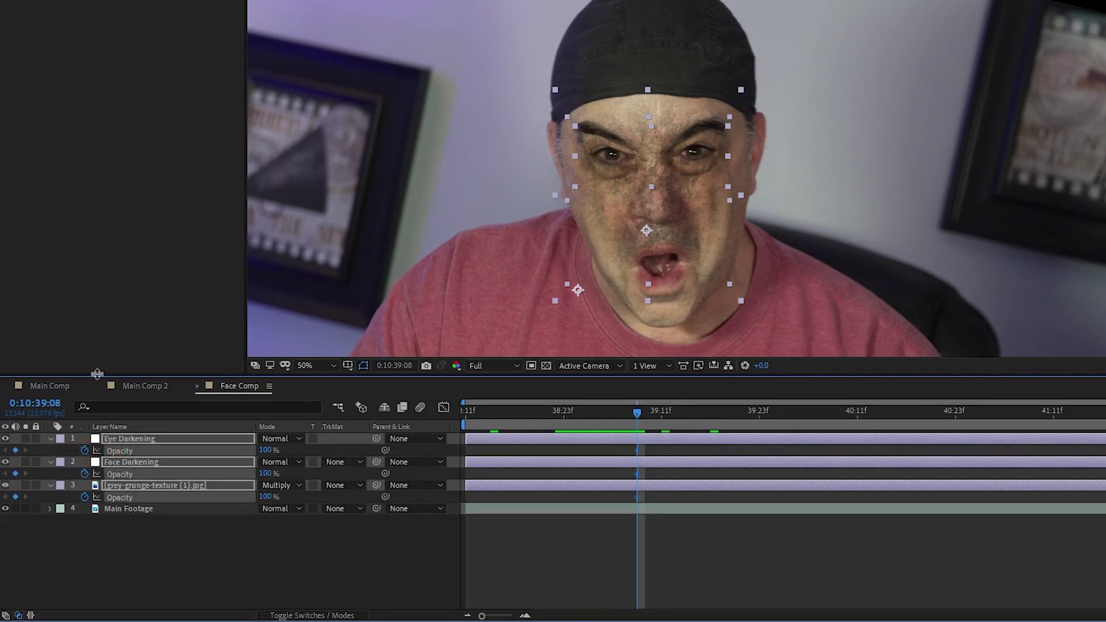
{"action": "left_click_drag", "start_coordinate": [637, 411], "coordinate": [589, 412]}
{"action": "left_click", "coordinate": [266, 450]}
{"action": "type", "text": "0"}
{"action": "key", "text": "Return"}
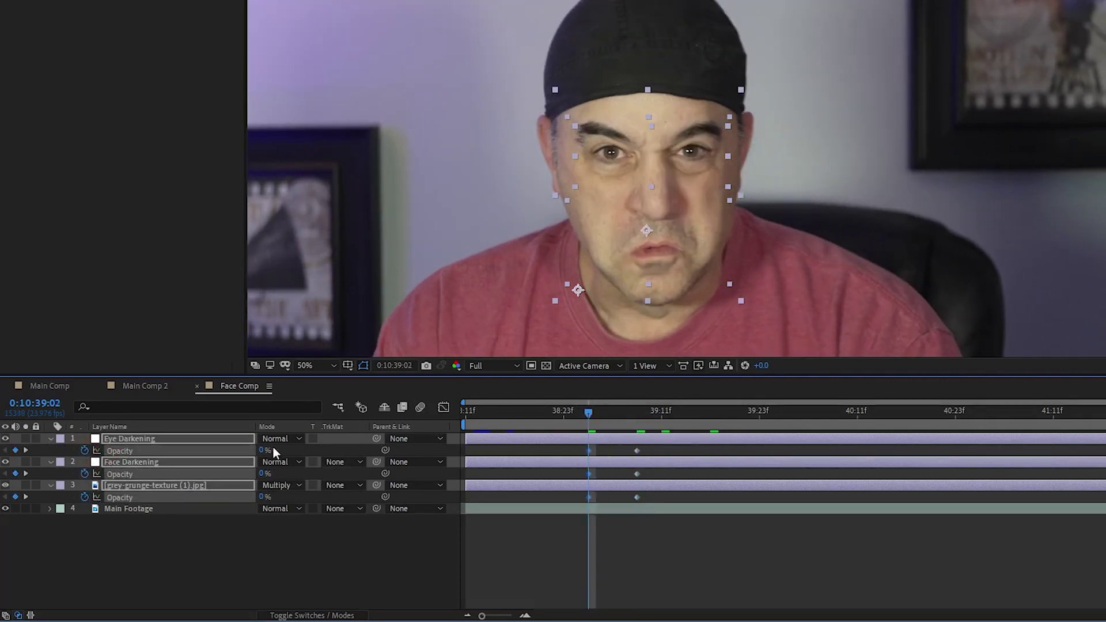
{"action": "left_click_drag", "start_coordinate": [266, 474], "coordinate": [396, 472]}
Step: Deselect the layers, check the previous frame, and switch to Main Comp 2
{"action": "left_click", "coordinate": [235, 561]}
{"action": "key", "text": "Page_Up"}
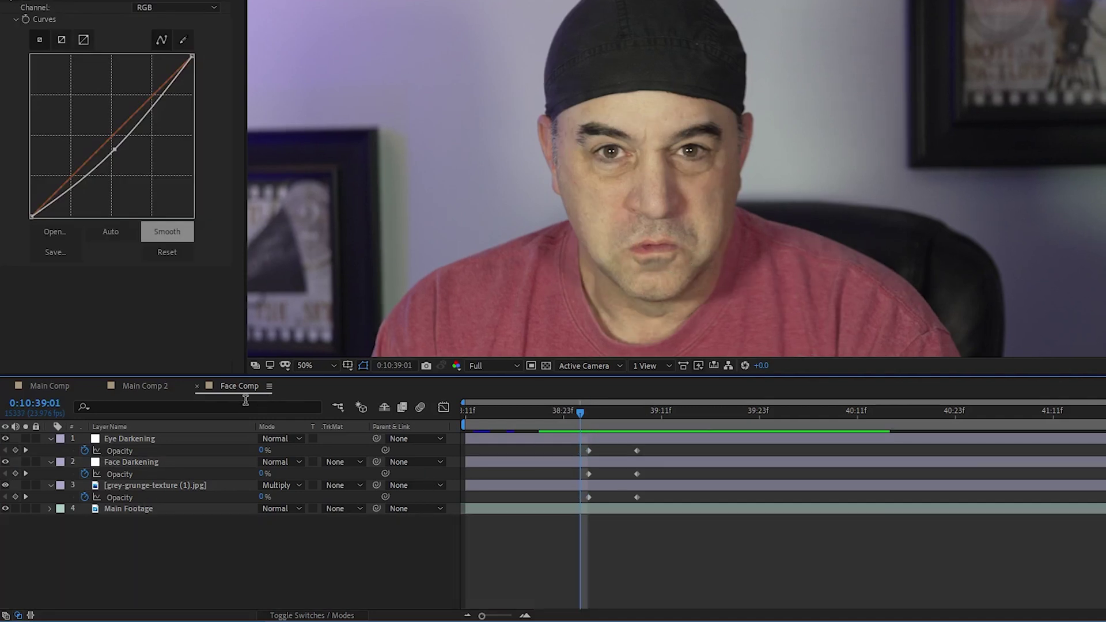
{"action": "left_click", "coordinate": [138, 391]}
Step: Maximize the Main Comp 2 viewer and play back the textured, darkened monster roar
{"action": "key", "text": "grave"}
{"action": "key", "text": "space"}
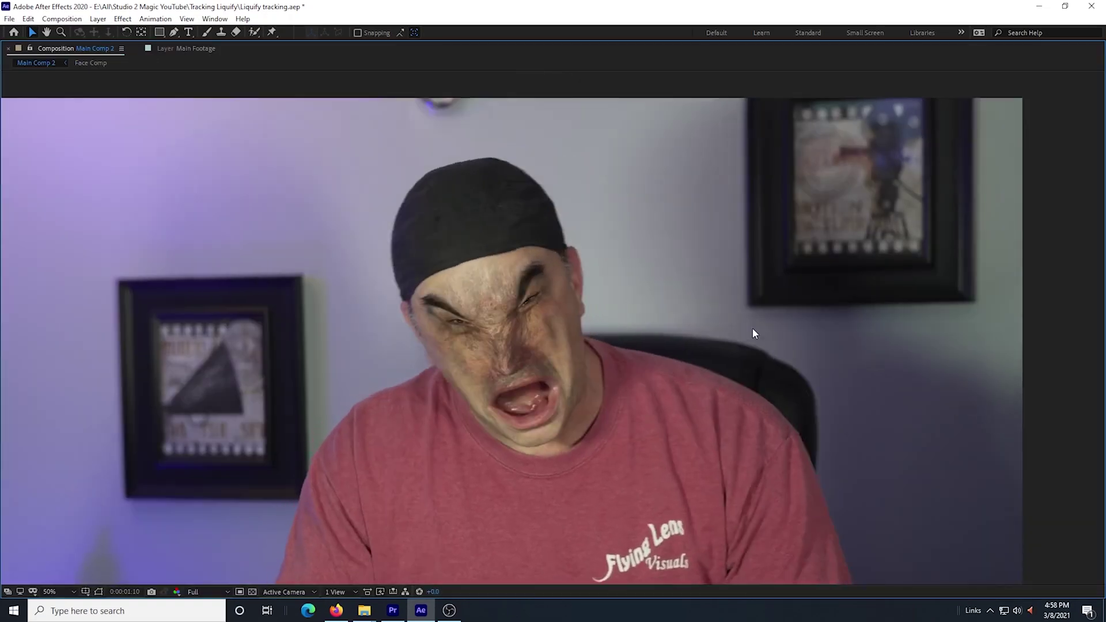